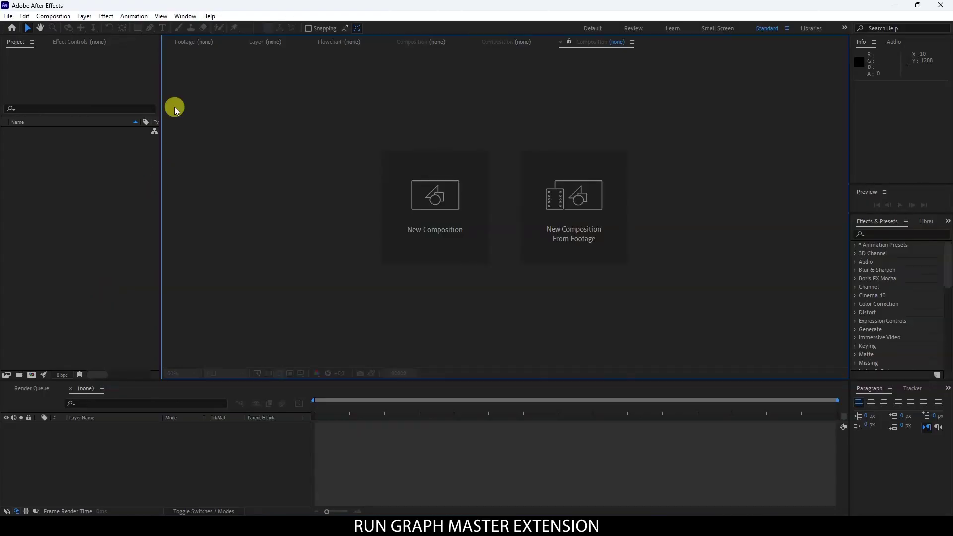
Open the Graph Master extension and show its spline graph presets
click(186, 16)
mouse_move(201, 56)
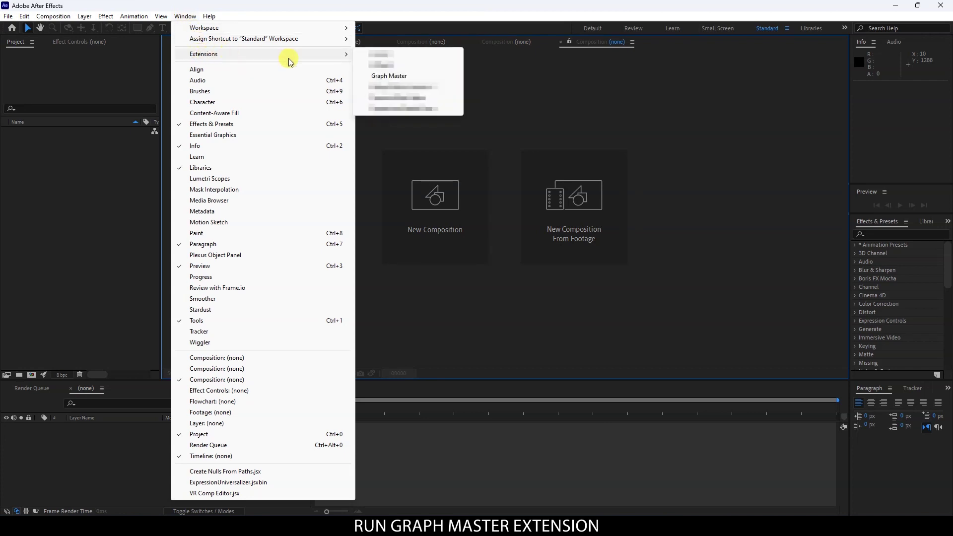
click(389, 75)
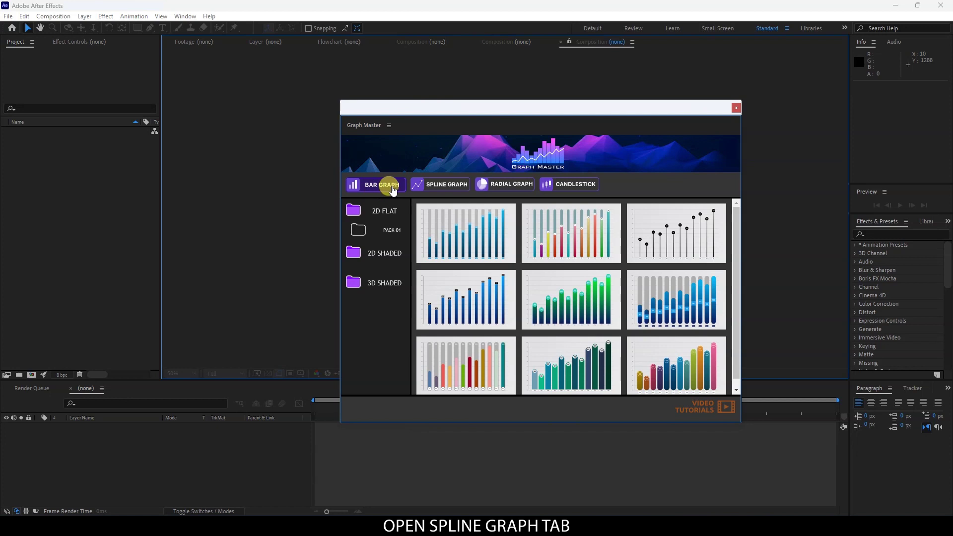
click(435, 190)
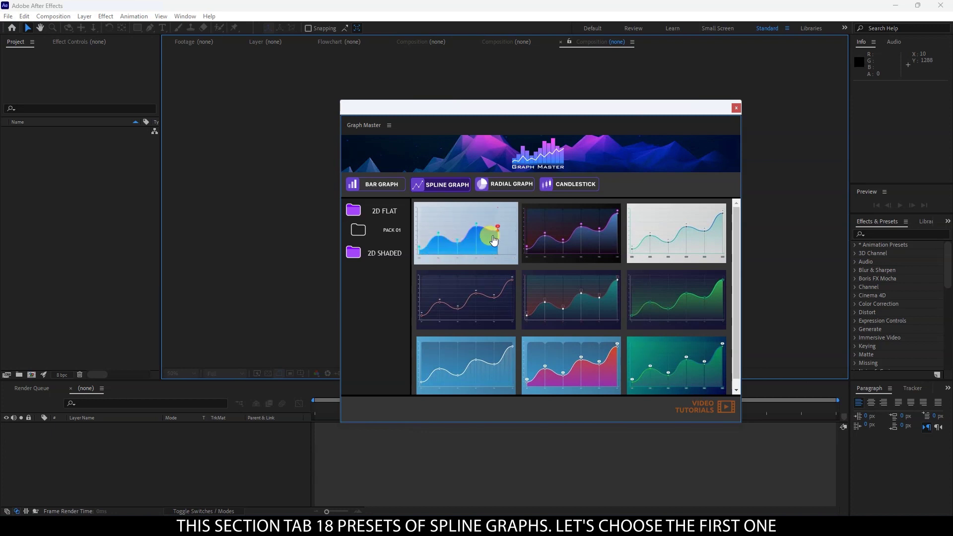
Create a graph from the first spline preset, named First Project with a graph count of 2, and close the Graph Master library
click(480, 238)
click(469, 246)
text(First Project)
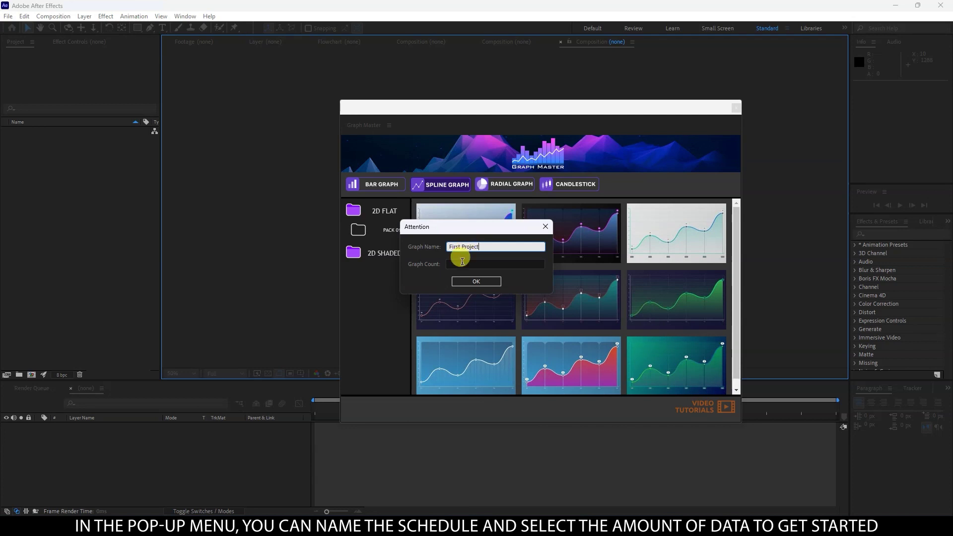
click(459, 264)
text(2)
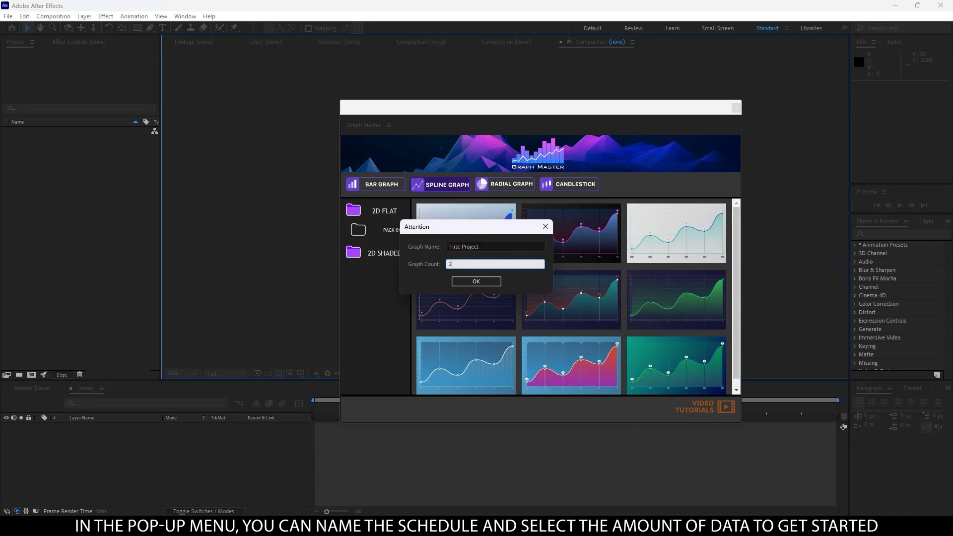
click(475, 285)
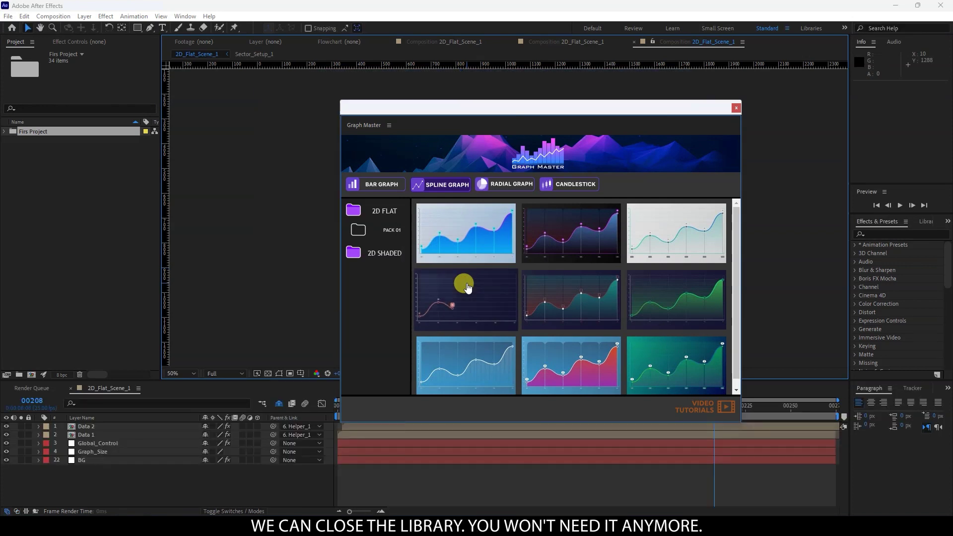
drag(692, 106, 628, 264)
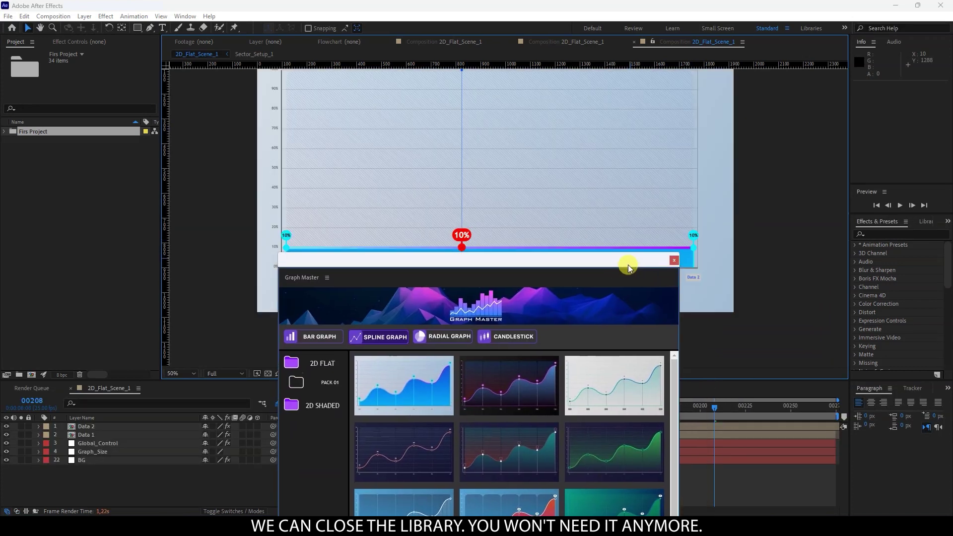
click(675, 263)
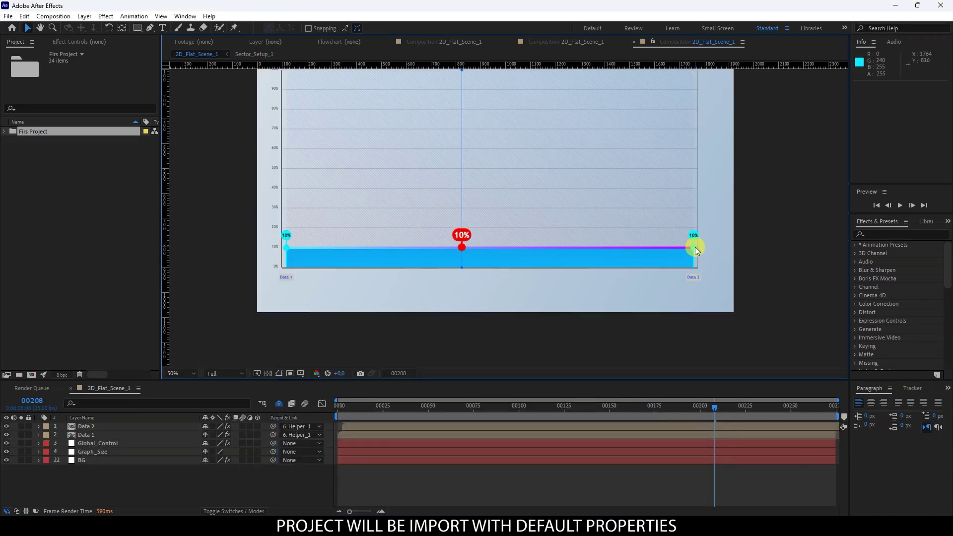
Set the value of the Data 1 layer to 80 and the value of the Data 2 layer to 30
click(73, 42)
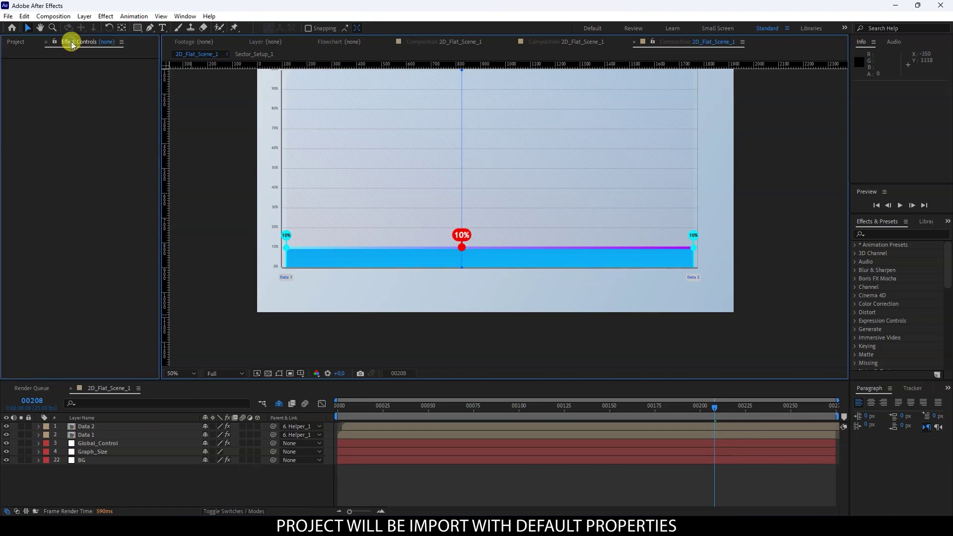
click(90, 434)
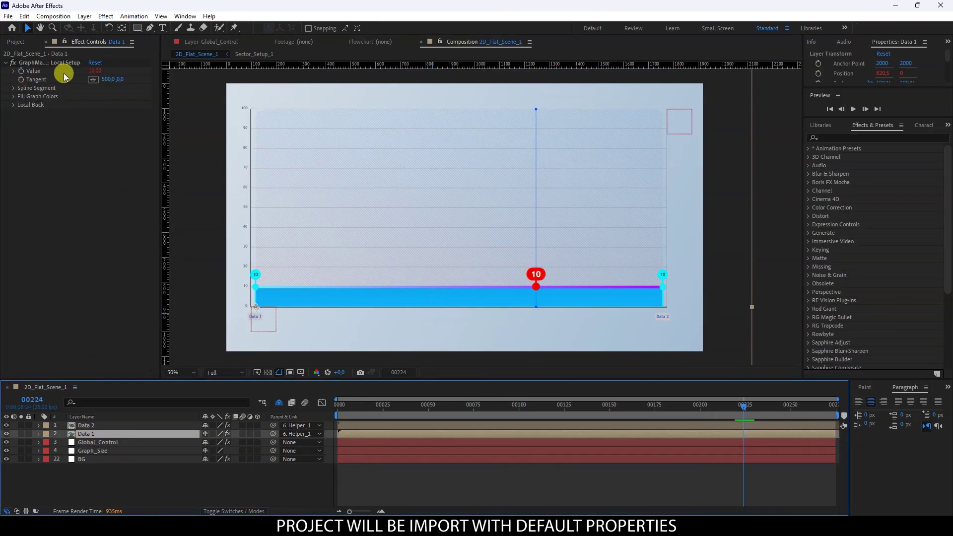
click(92, 72)
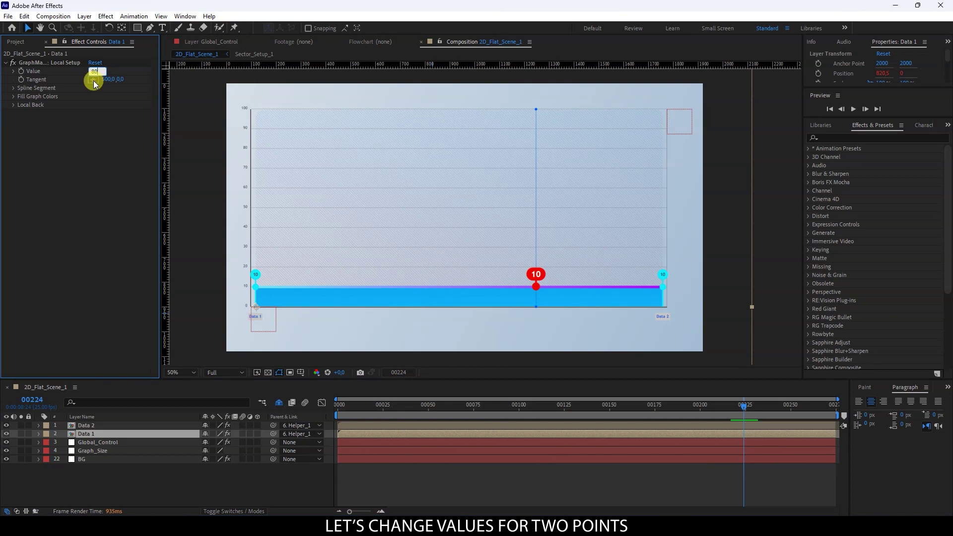
key(Return)
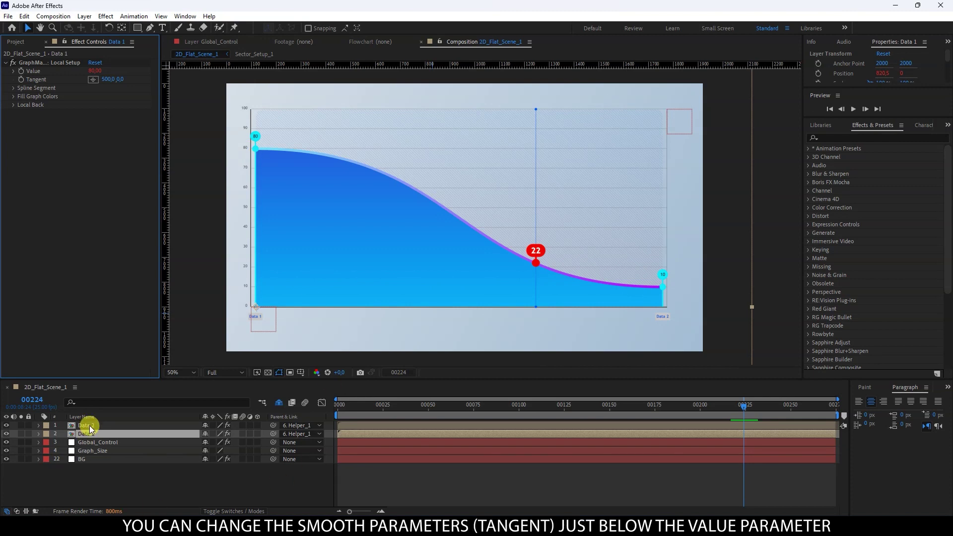
click(90, 425)
click(93, 71)
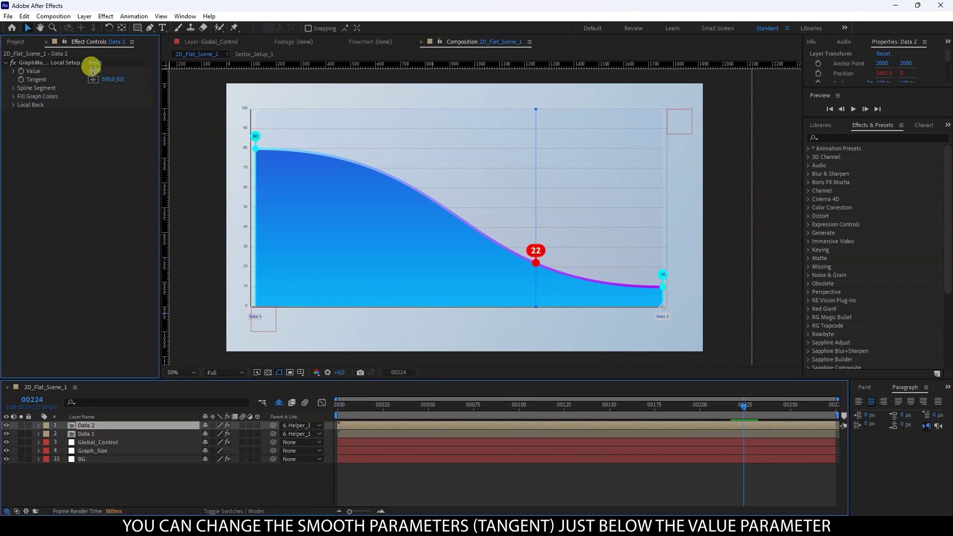
text(30)
key(Return)
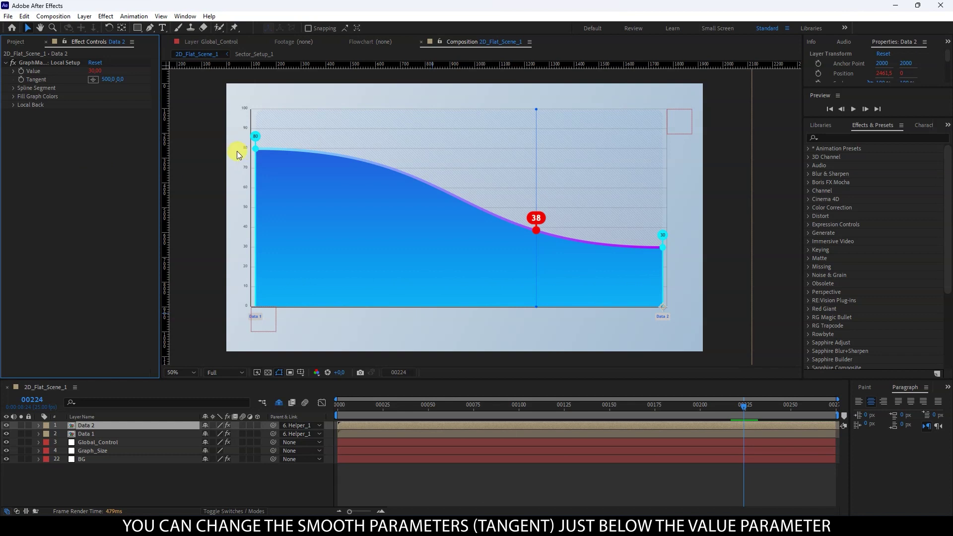
Reveal the keyframes of the Global_Control layer and scrub the timeline to examine the Animation Main and Animation Inspect phases
click(124, 442)
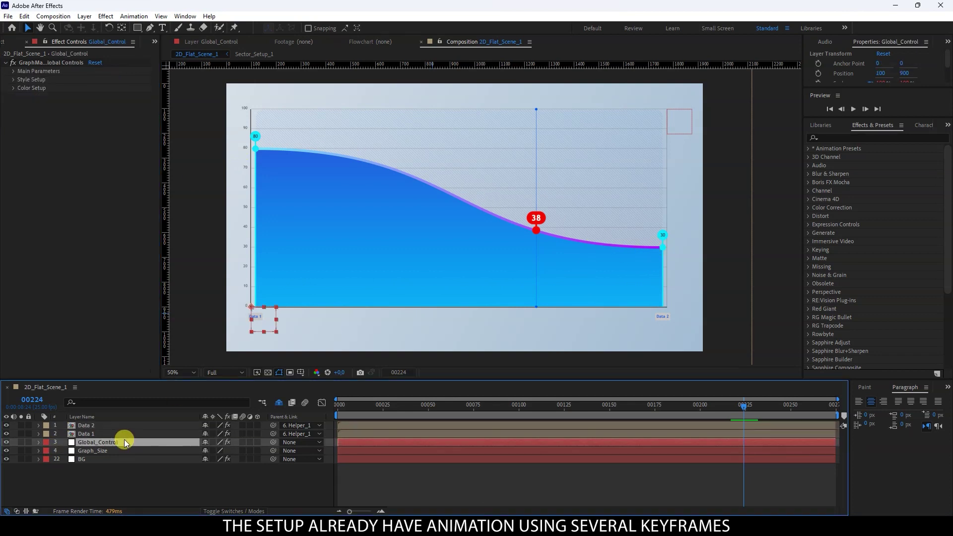
key(u)
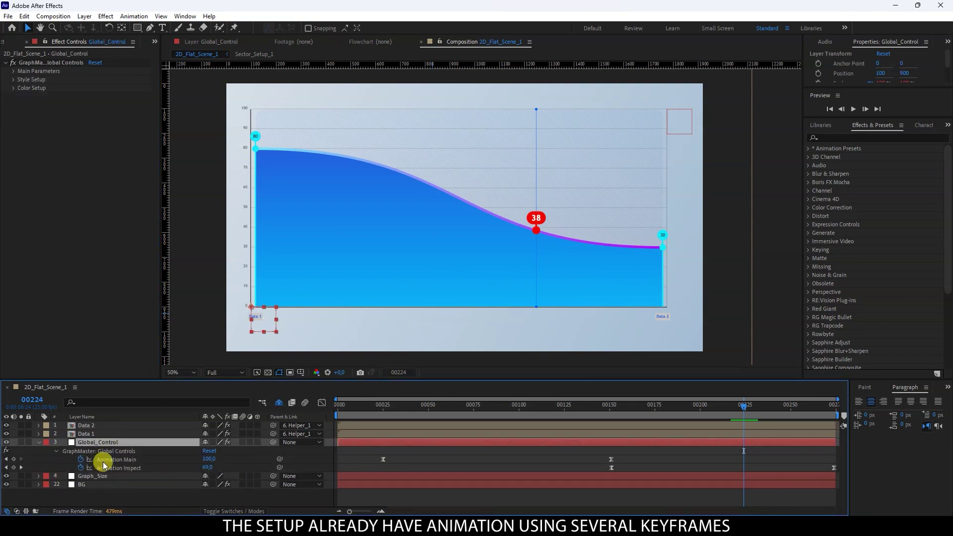
click(123, 491)
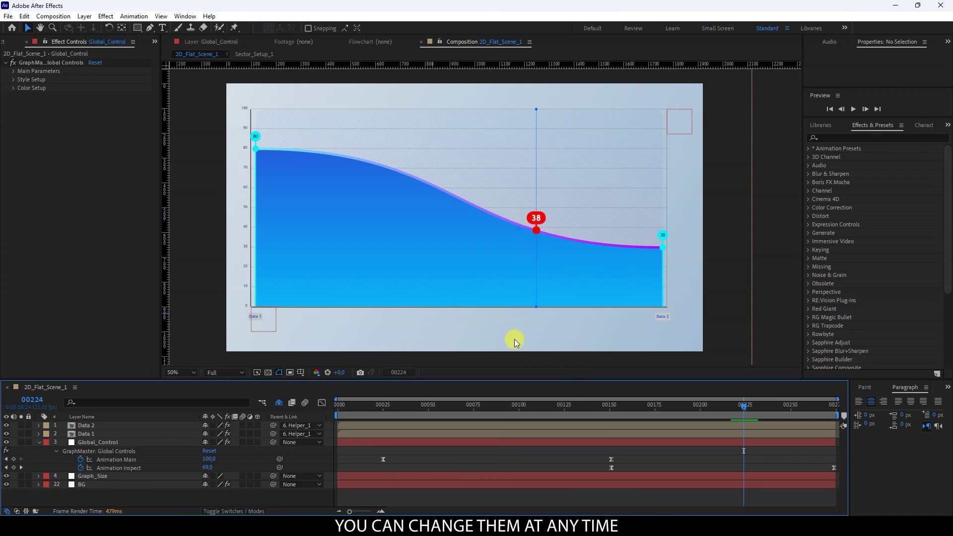
drag(507, 409, 455, 409)
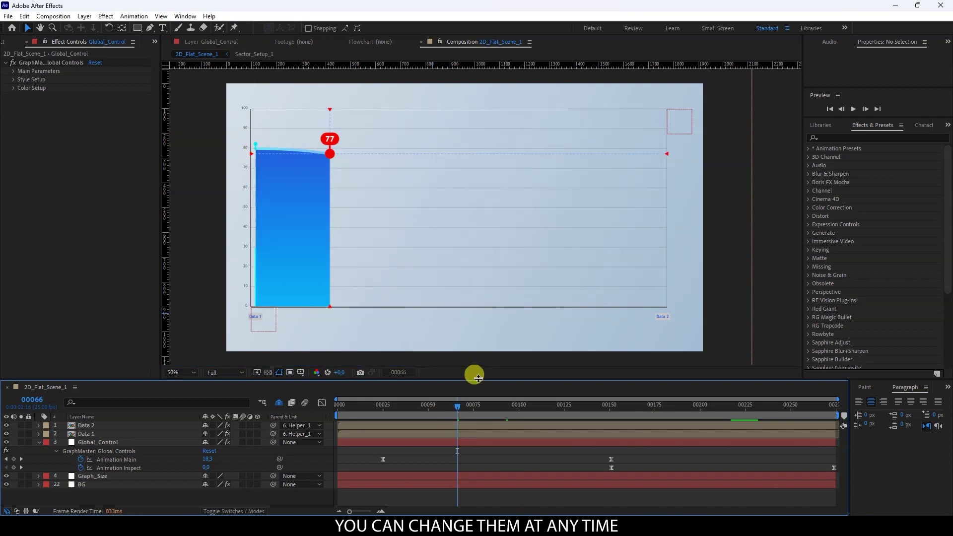
click(520, 408)
drag(520, 408, 591, 407)
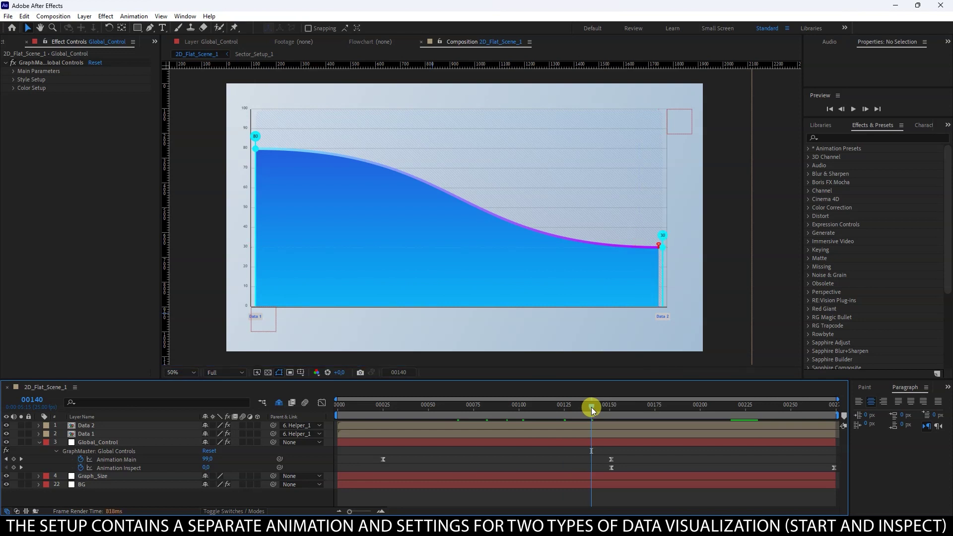
click(613, 407)
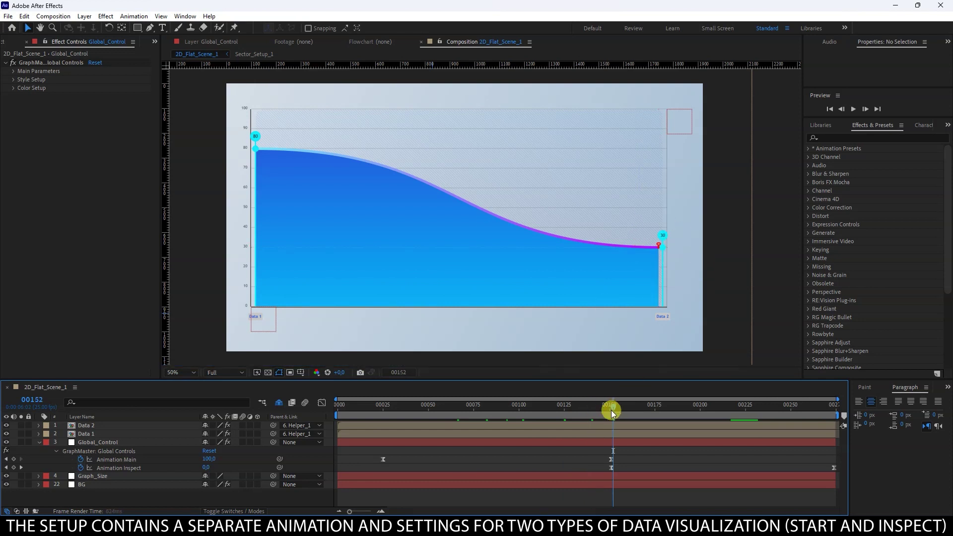
click(716, 414)
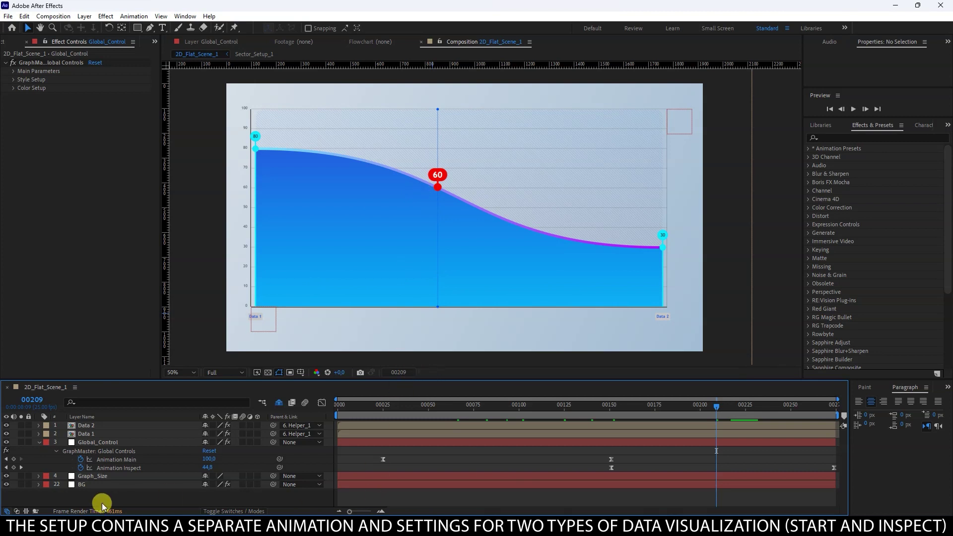
click(39, 442)
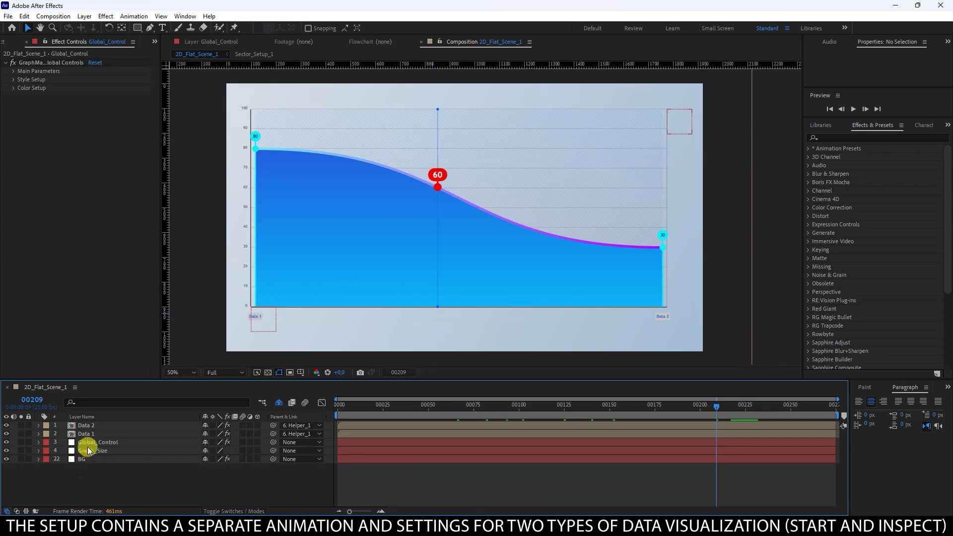
Rename the Data 1 layer to Jun and the Data 2 layer to Jul
click(91, 434)
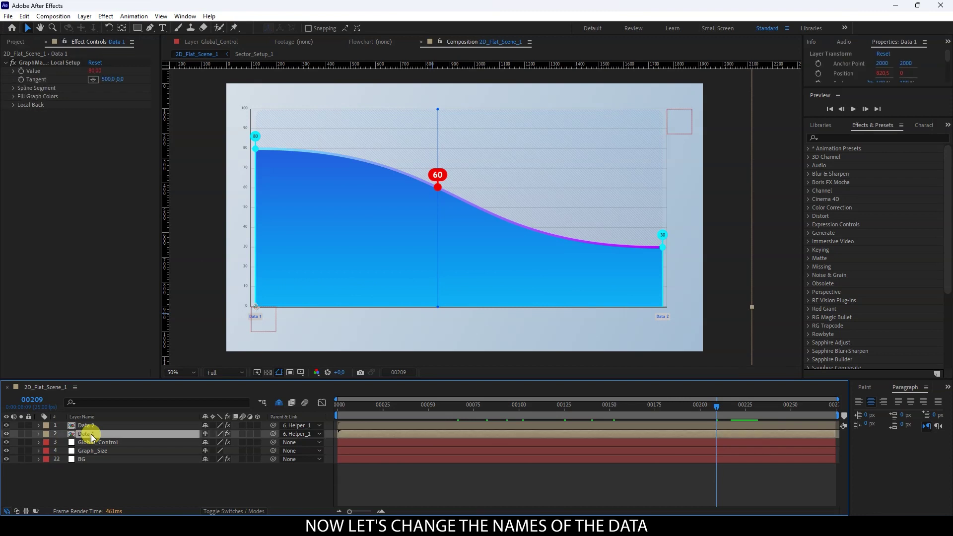
key(Return)
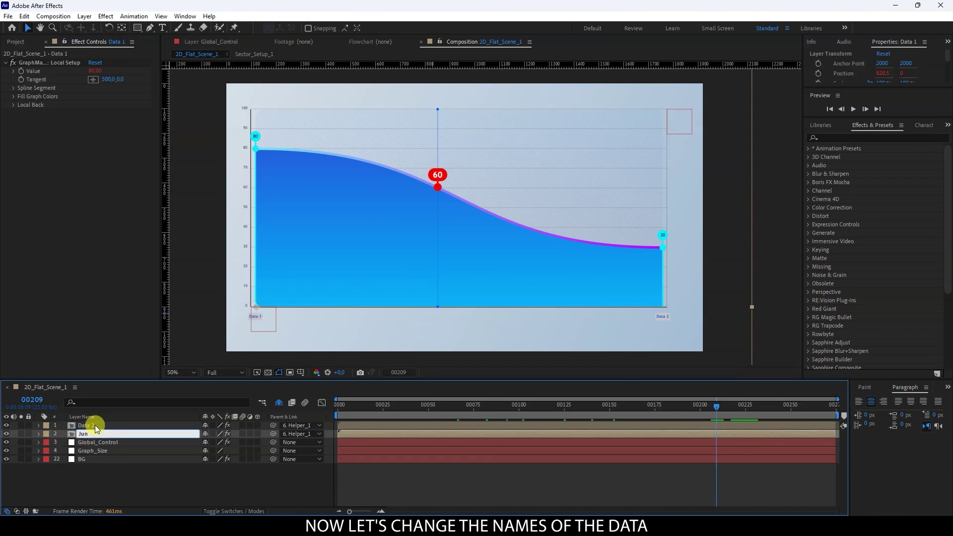
text(Jun)
click(93, 425)
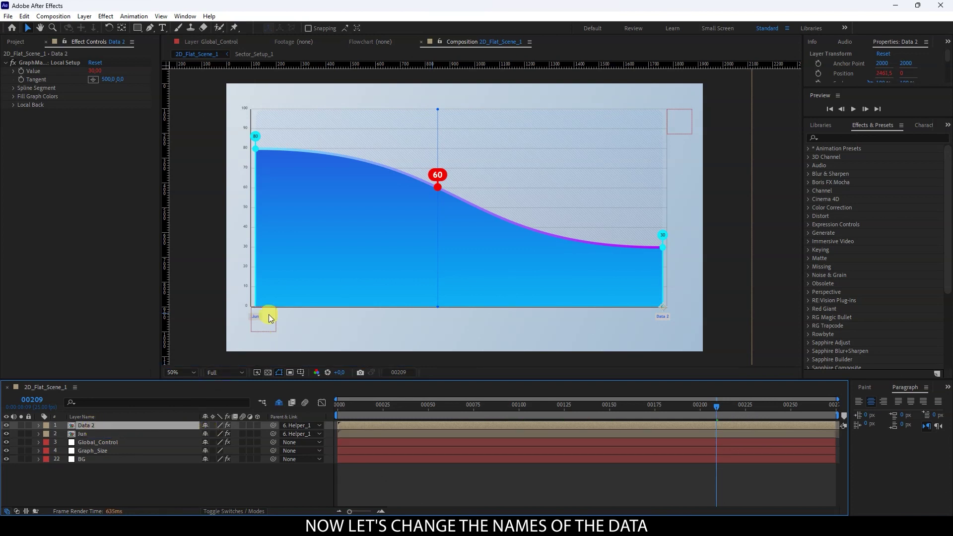
key(Return)
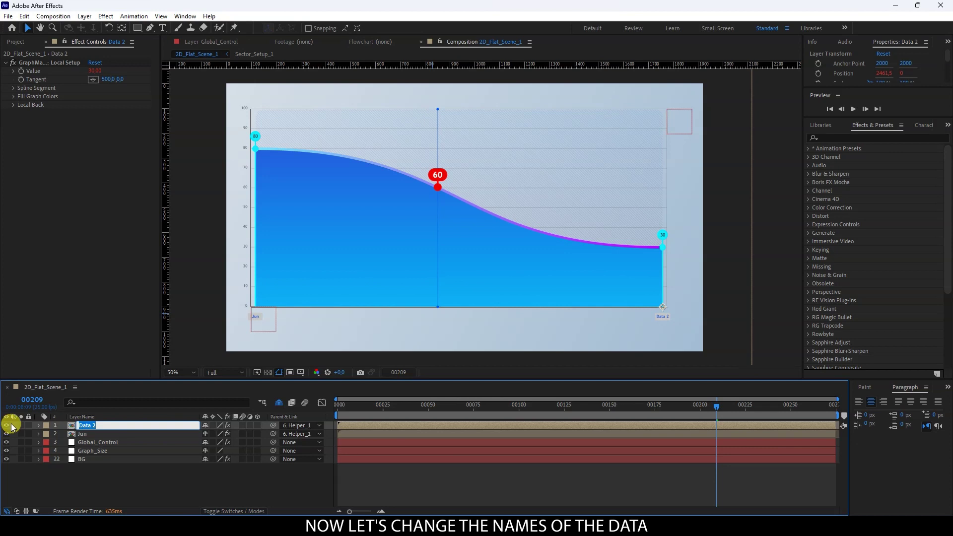
text(Jul)
key(Return)
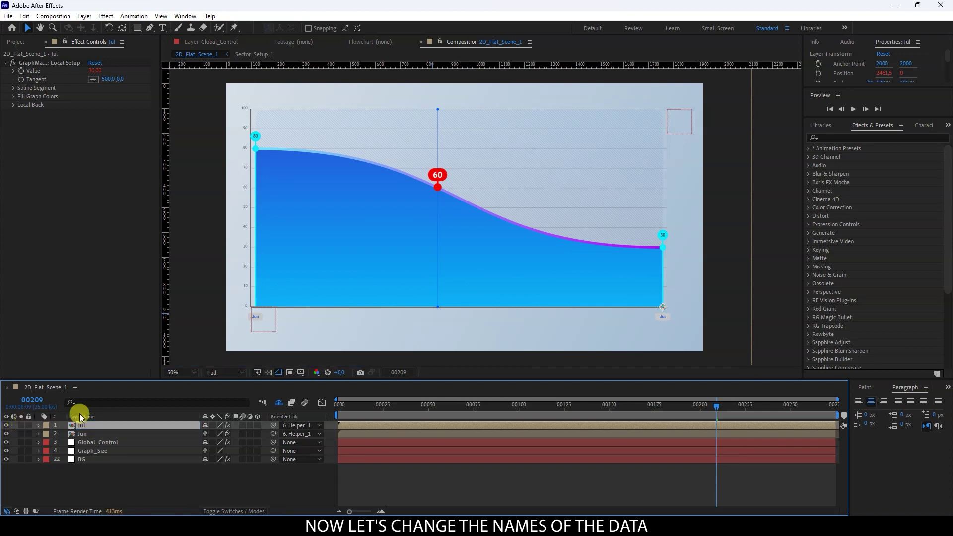
click(118, 474)
Enable Use Persents and Negative Value in the main parameters of the Global_Control layer
click(97, 441)
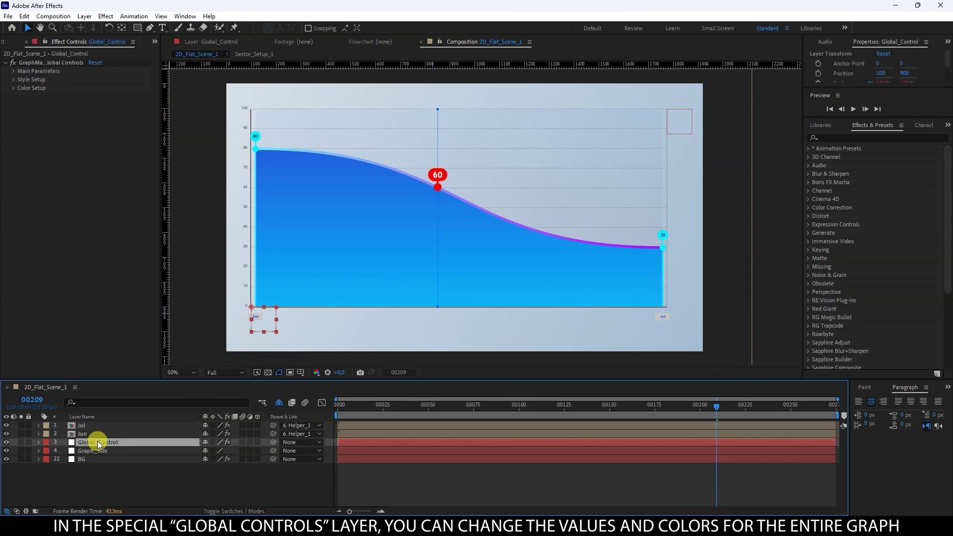
click(13, 72)
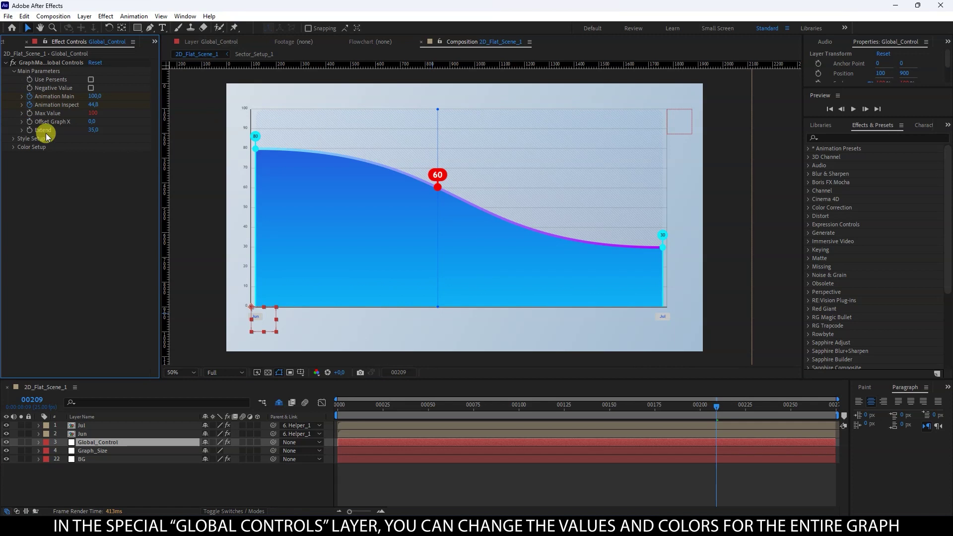
click(92, 80)
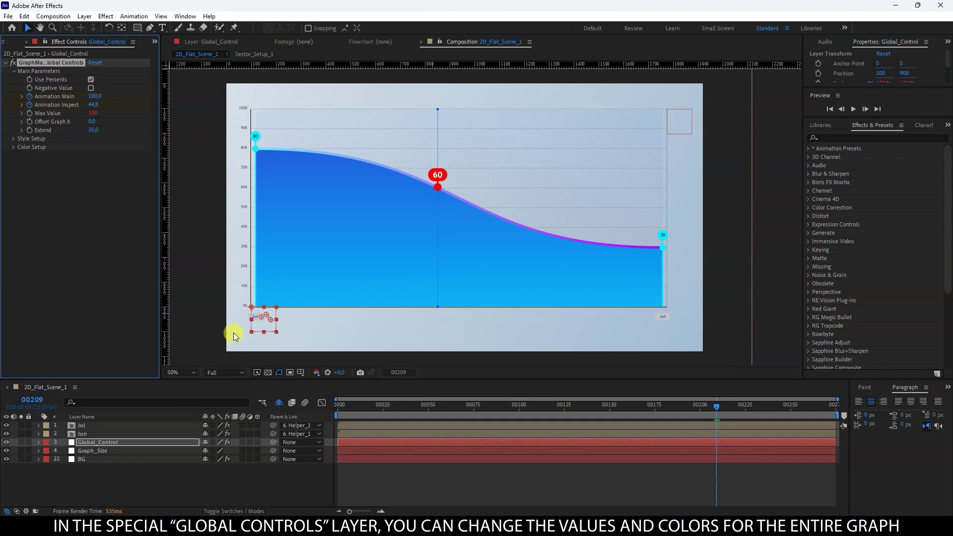
click(91, 89)
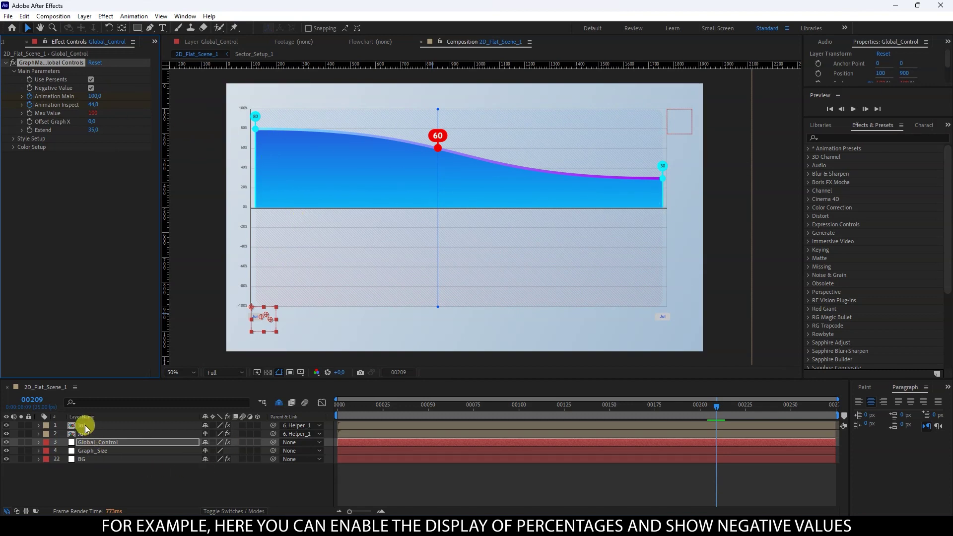
Set the value of the Jul data layer to -70
click(86, 428)
click(93, 71)
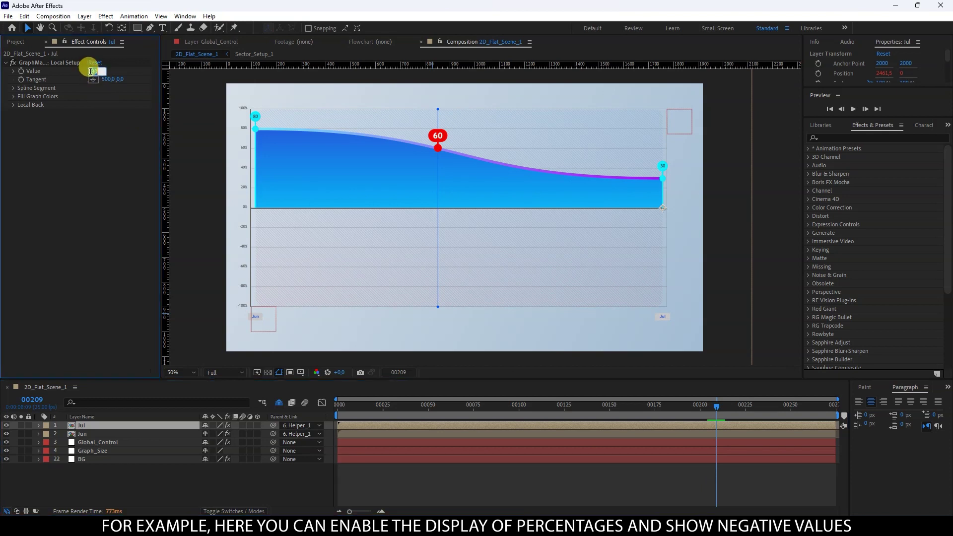
text(-70)
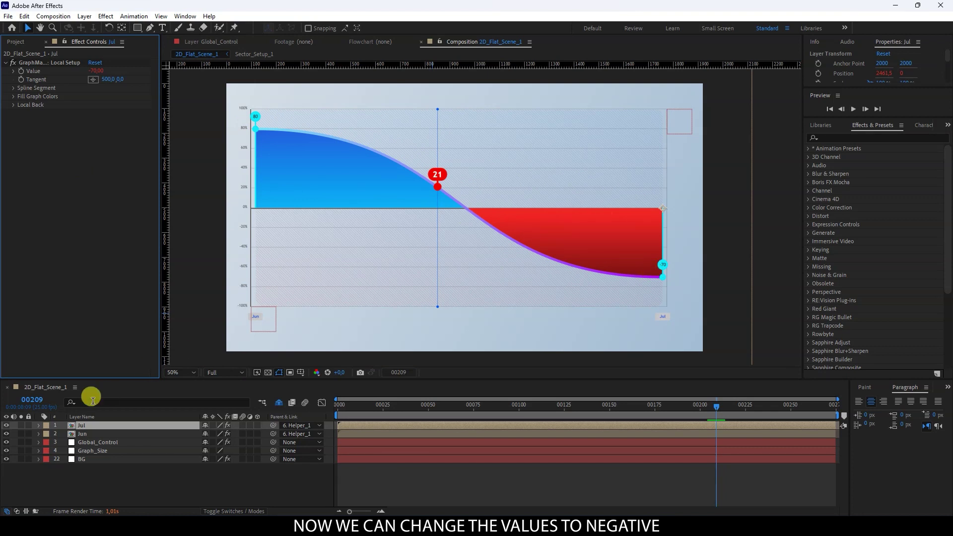
Set Fill Graph Negative Color 1 of the Global_Control layer to bright green (26FF5E)
click(85, 442)
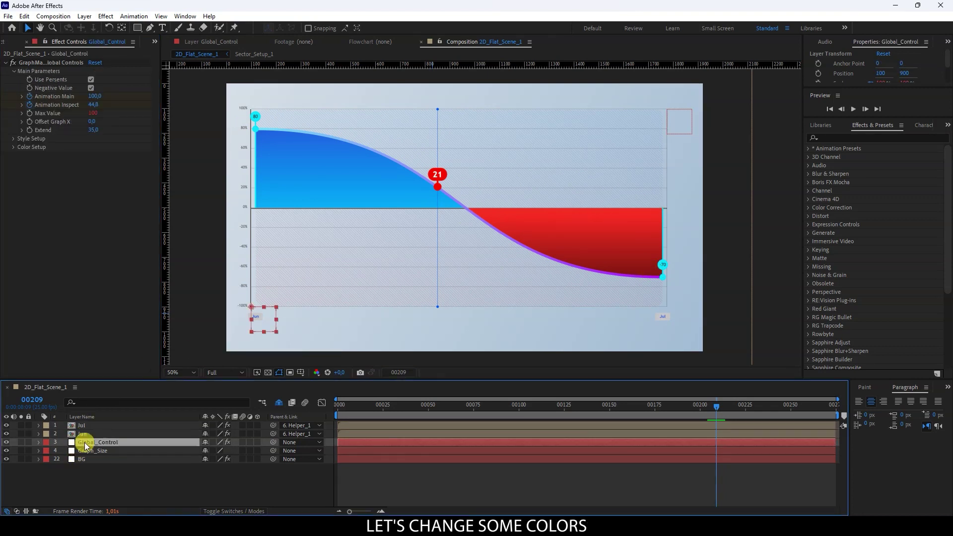
click(14, 147)
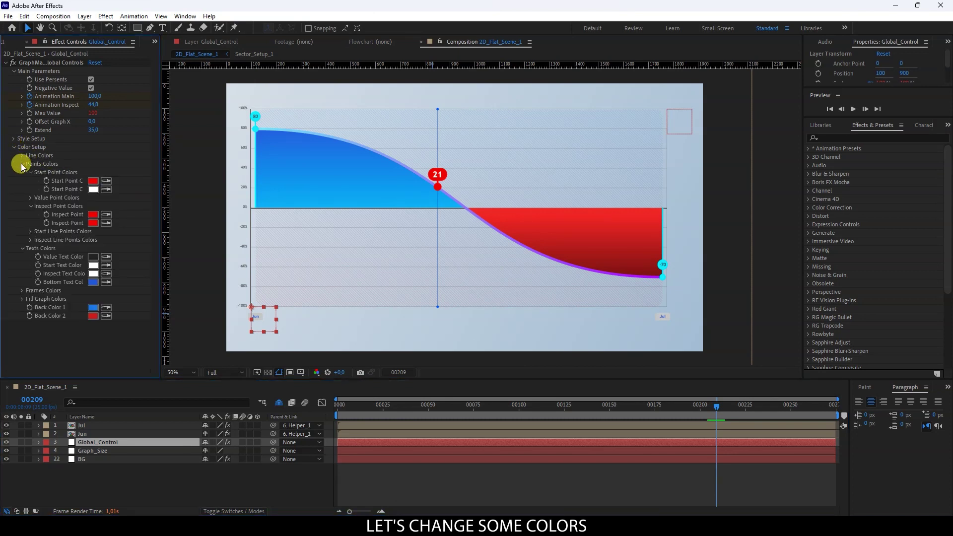
click(22, 164)
click(21, 172)
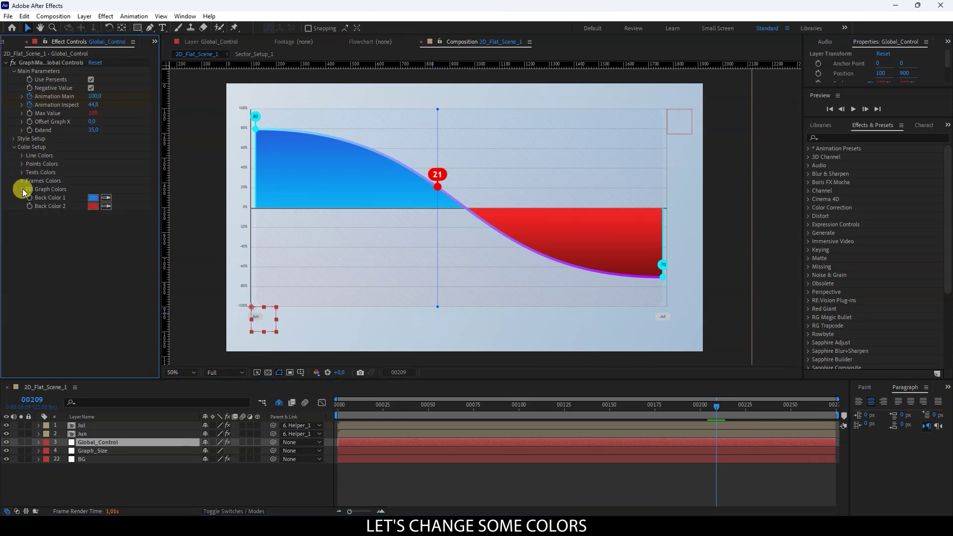
click(22, 189)
click(93, 215)
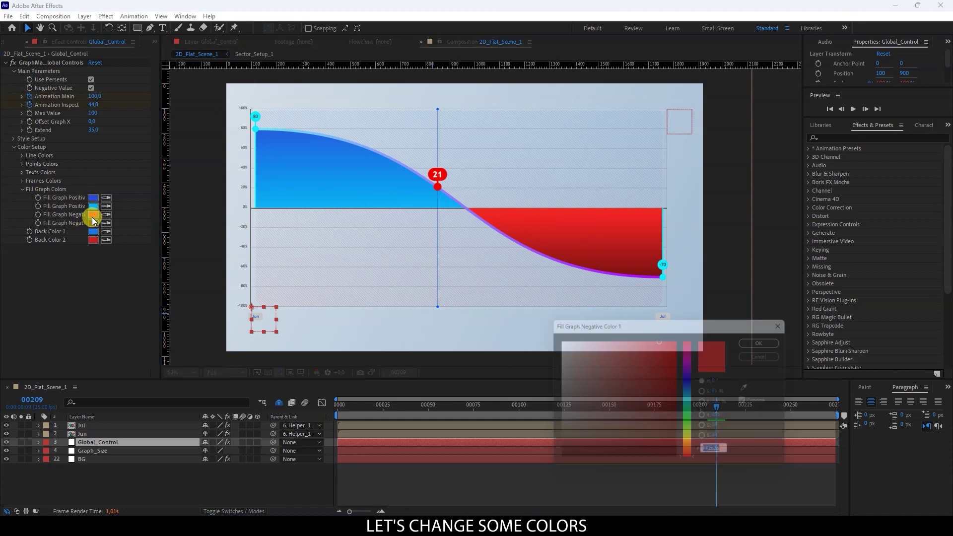
click(692, 417)
click(767, 342)
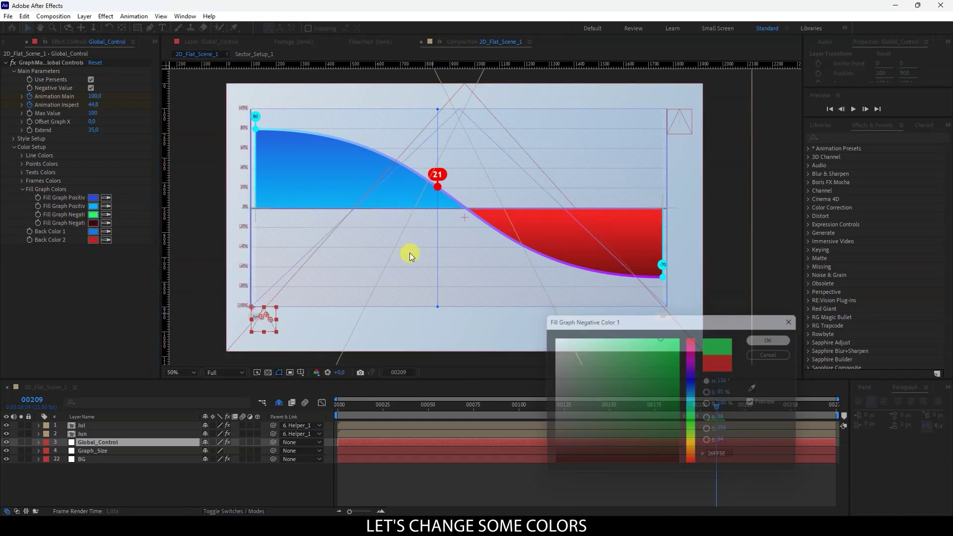
Set Fill Graph Negative Color 2 to a dark green
click(93, 222)
click(692, 430)
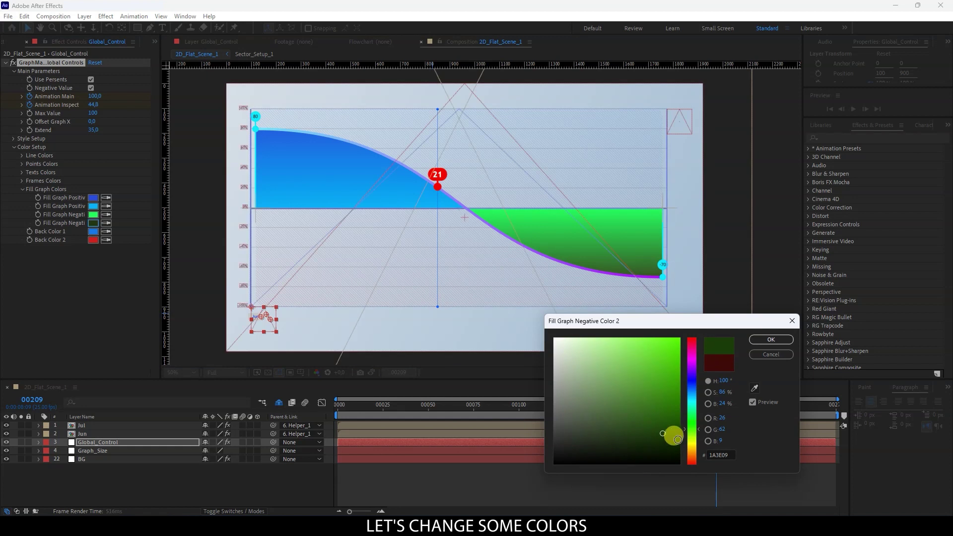
click(769, 340)
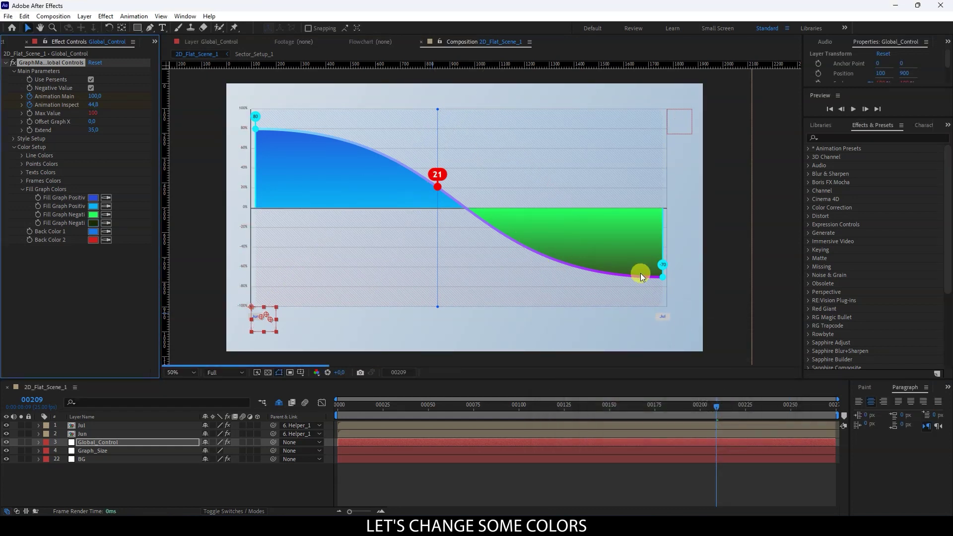
Set the Bottom Text Color in the Texts Colors settings to black and deselect the layer
click(22, 181)
click(22, 173)
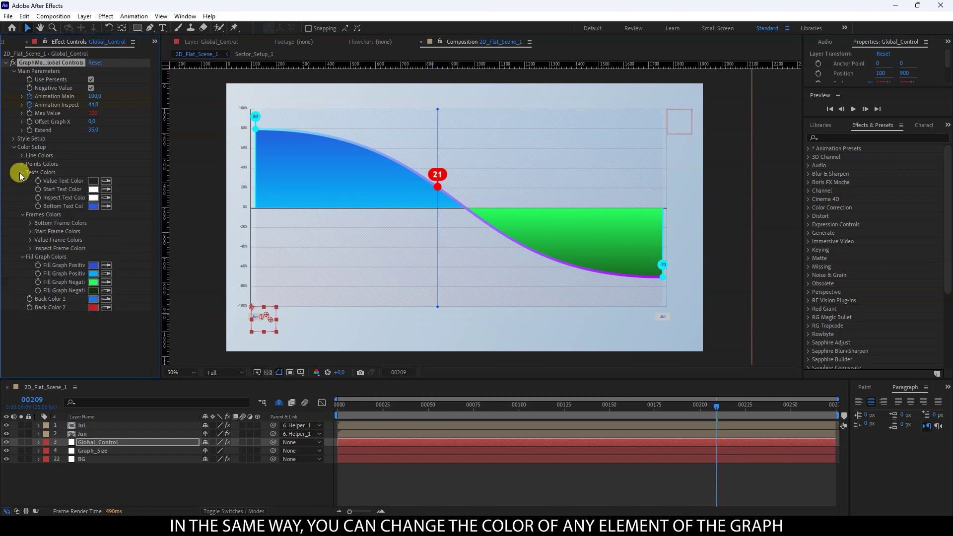
click(22, 164)
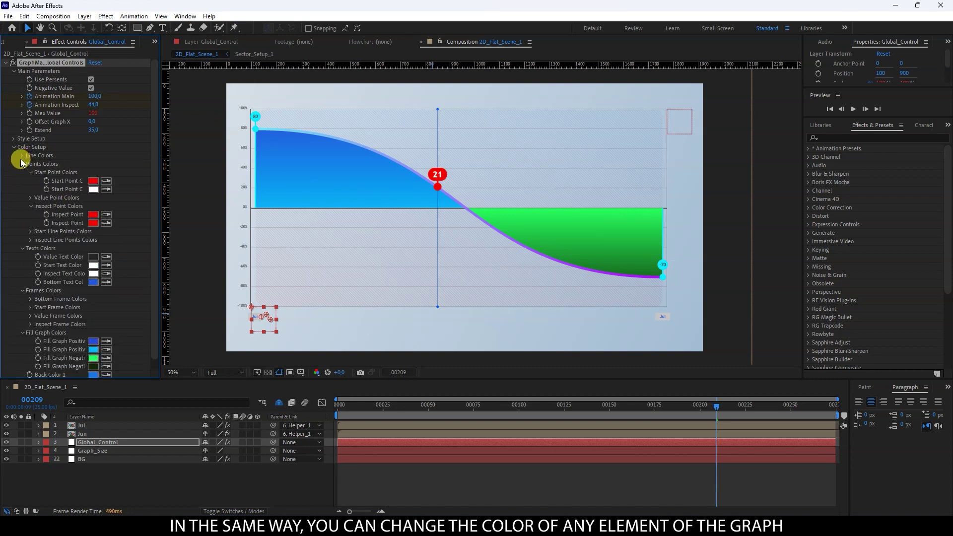
click(30, 173)
click(31, 189)
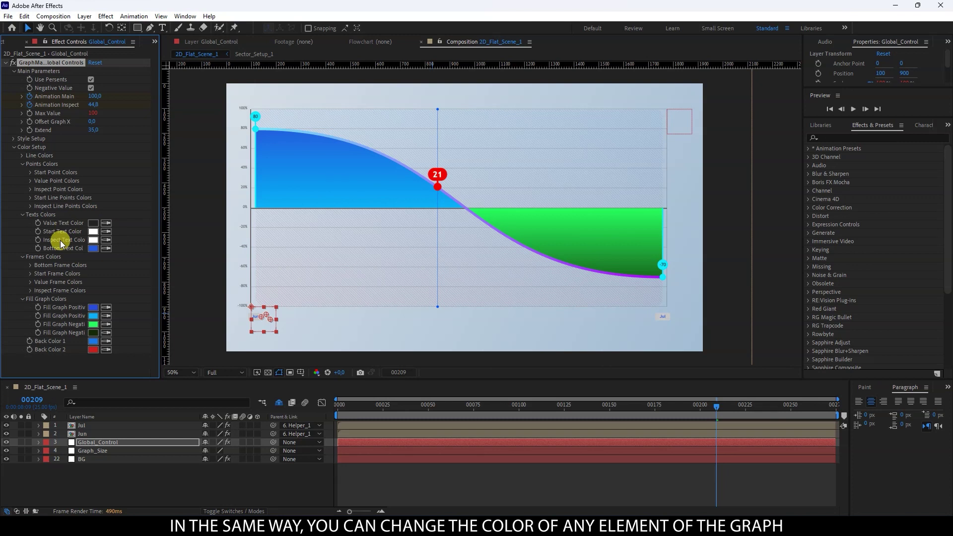
click(93, 248)
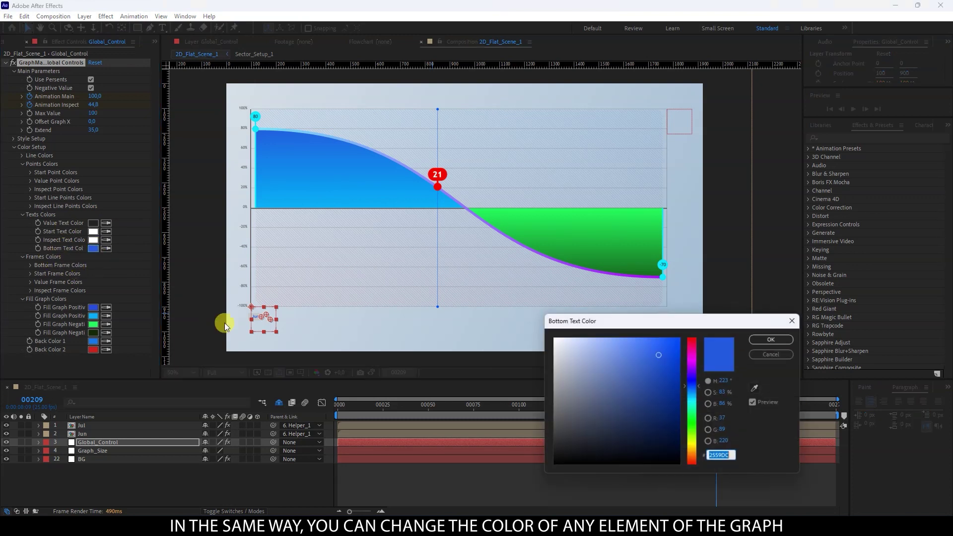
drag(639, 427, 511, 478)
click(771, 339)
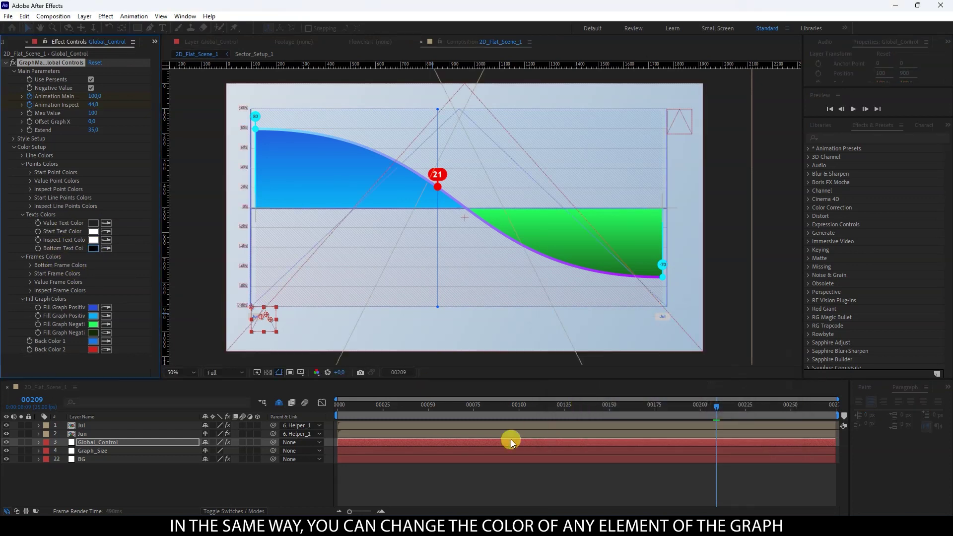
click(288, 484)
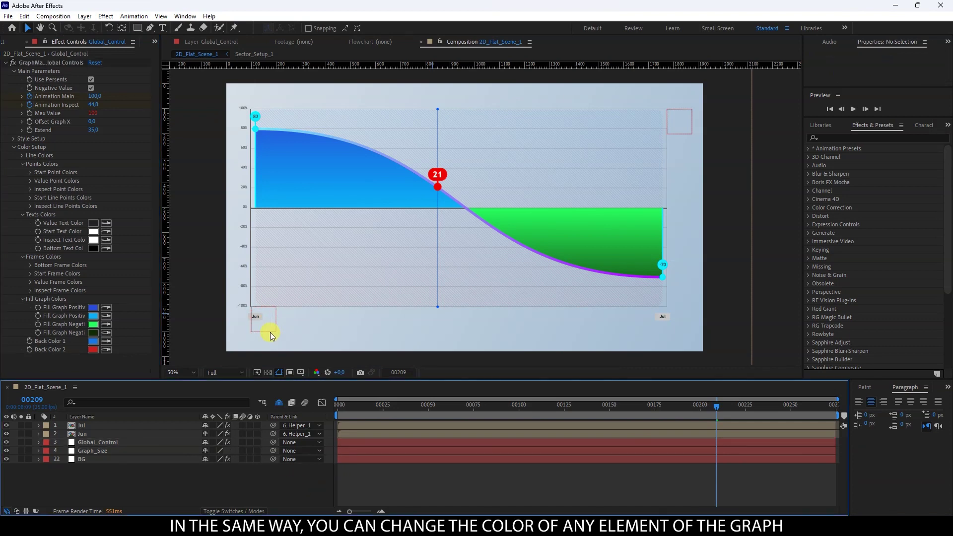
Set Bottom Frame Color 1 in the Frames Colors settings to red and deselect the layer
click(23, 216)
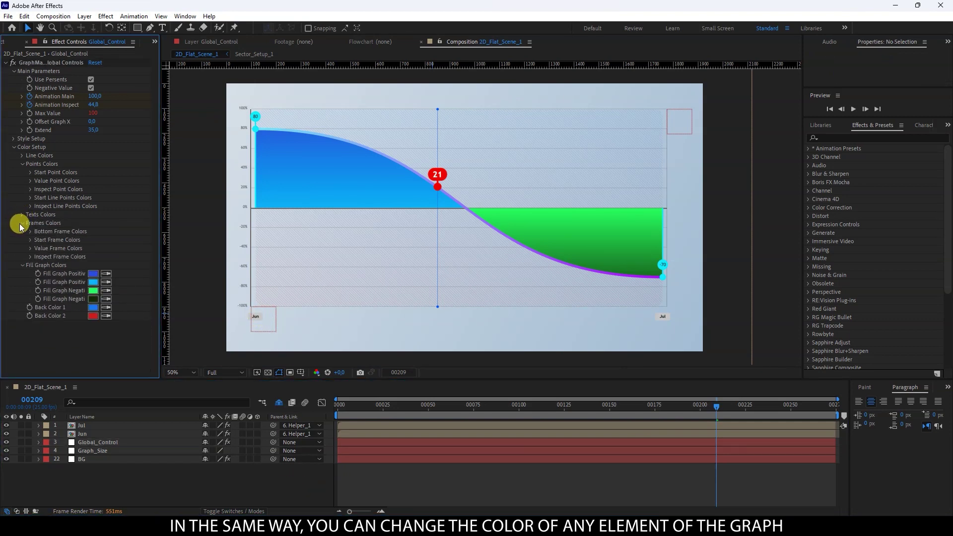
click(30, 233)
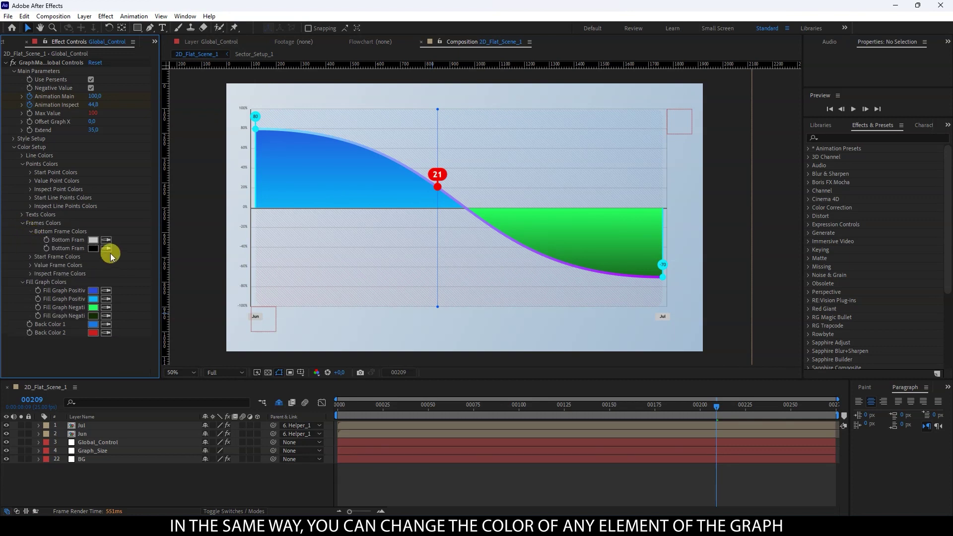
click(93, 241)
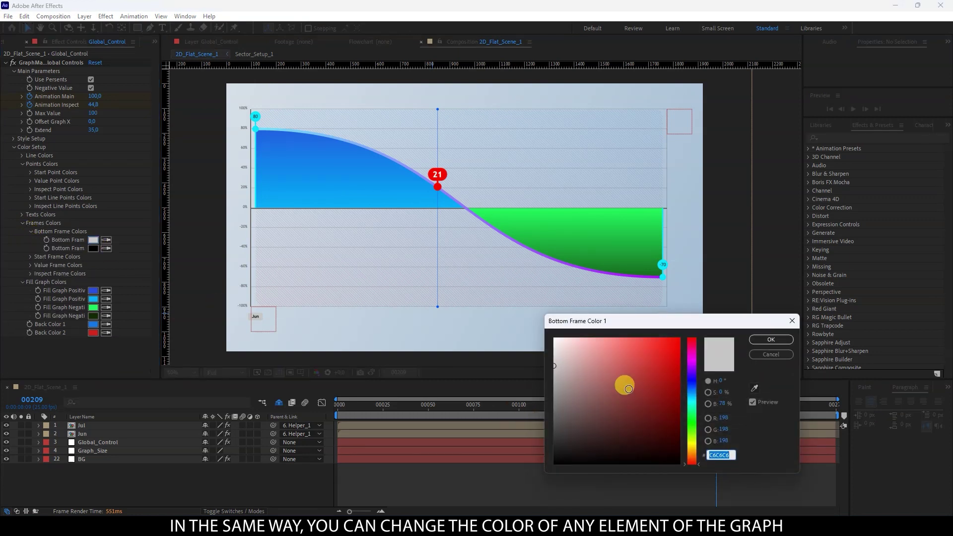
drag(624, 383, 653, 356)
click(771, 339)
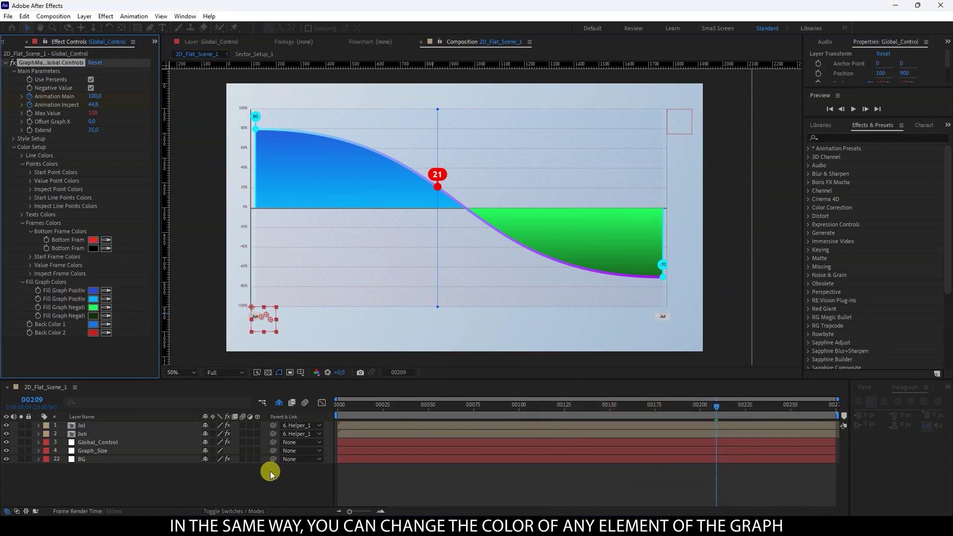
click(247, 484)
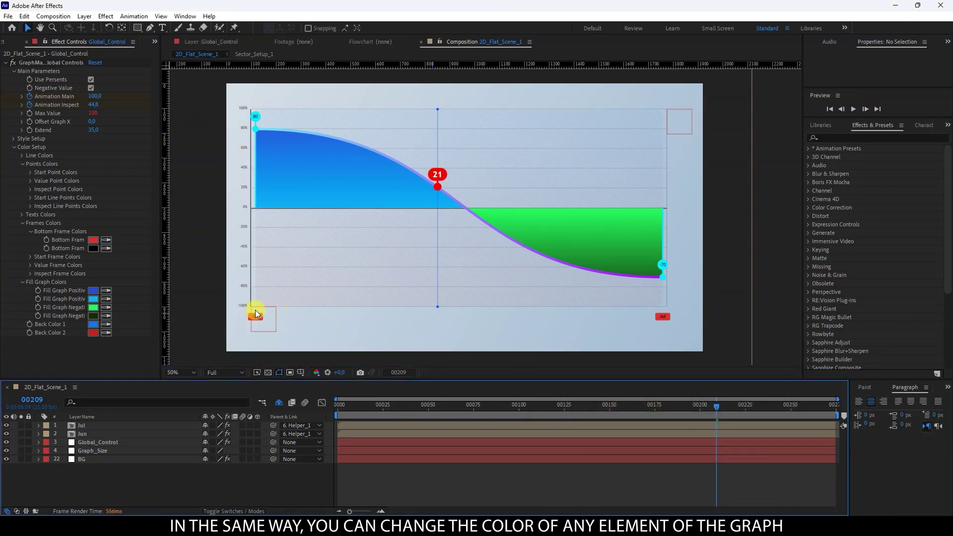
Widen the effect settings area and set Inspect Frame Color 1 in the Frames Colors settings to blue
click(22, 223)
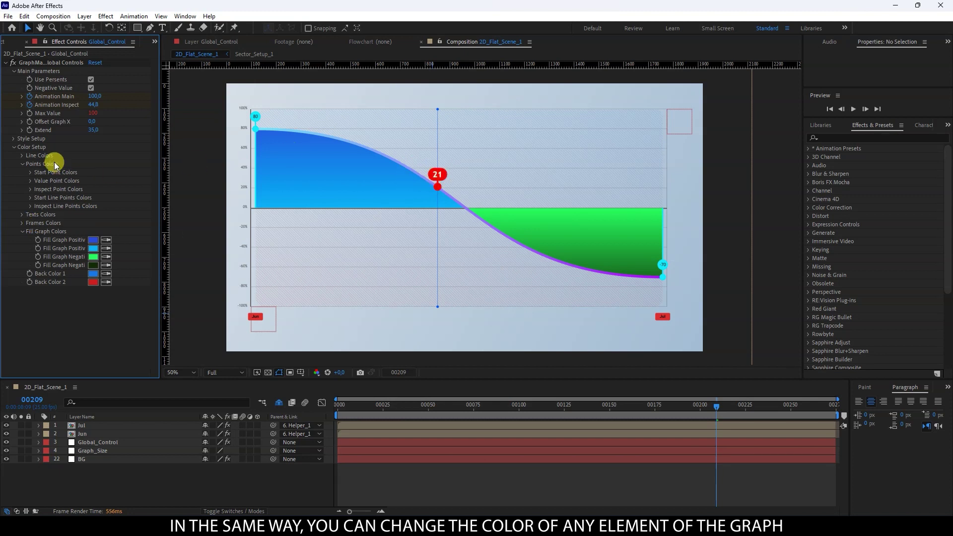
click(21, 164)
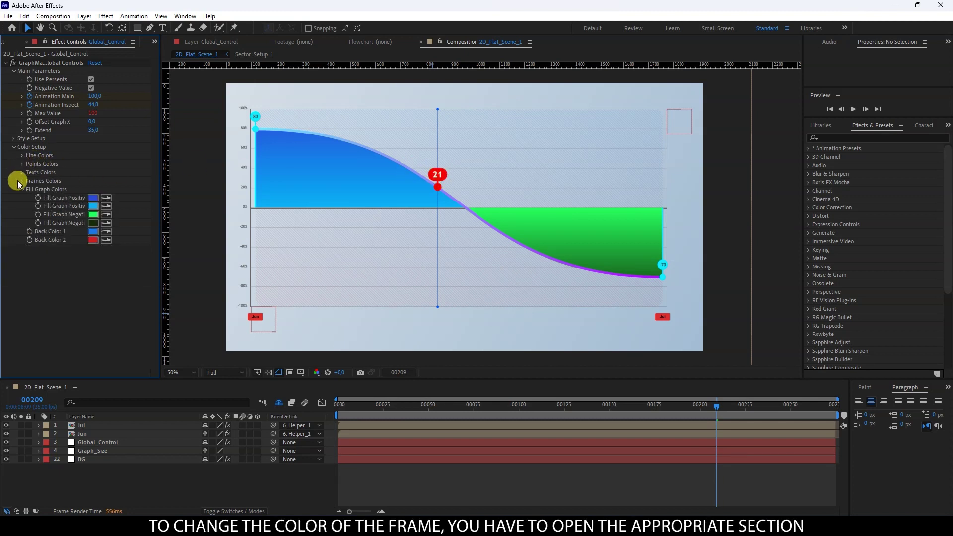
click(22, 181)
click(25, 216)
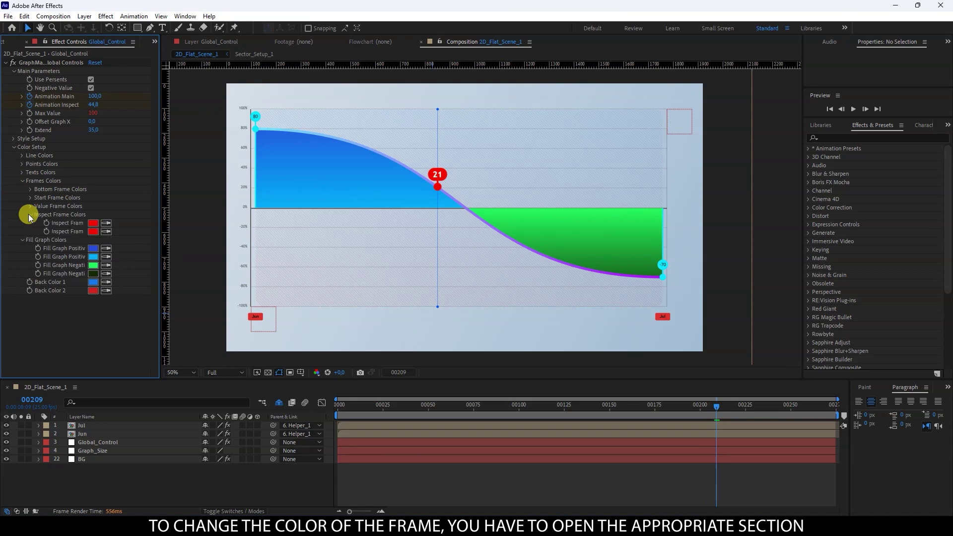
drag(162, 230, 206, 230)
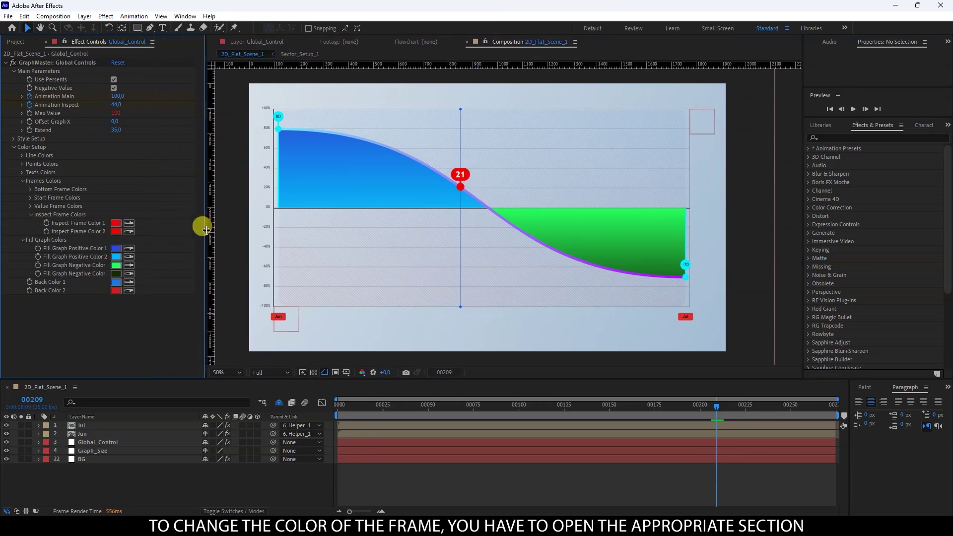
click(117, 224)
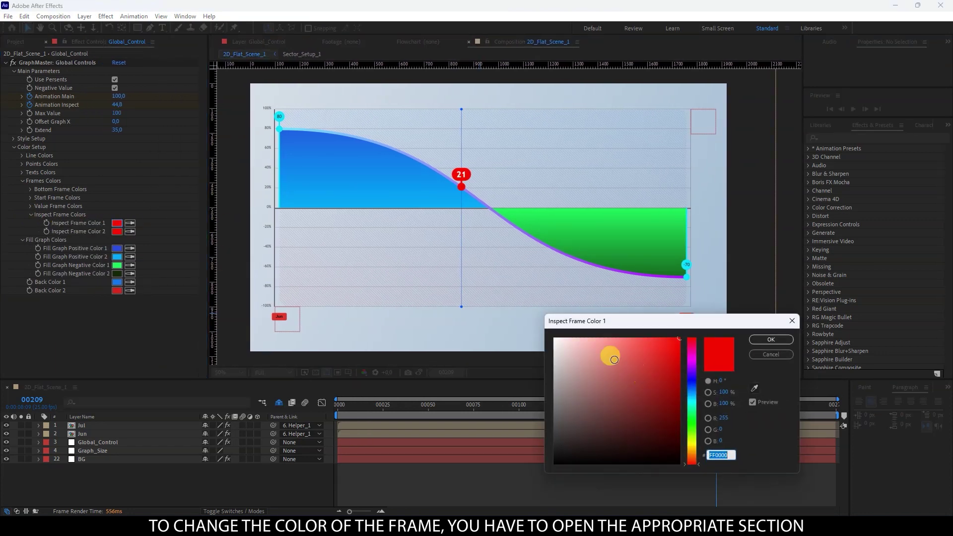
click(692, 382)
drag(656, 347, 634, 343)
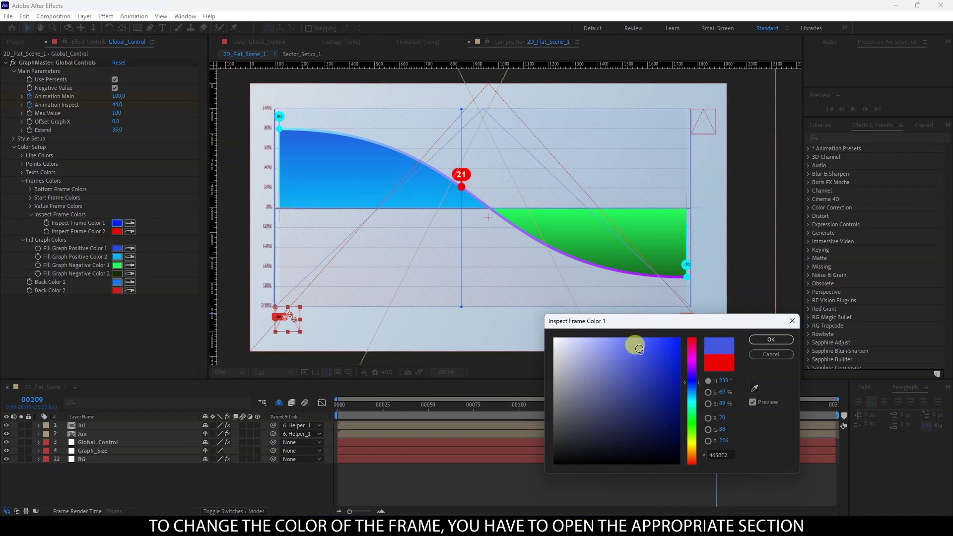
click(771, 340)
Set Inspect Frame Color 2 to white for the outline of the inspect value frame
scroll(457, 192, up, 4)
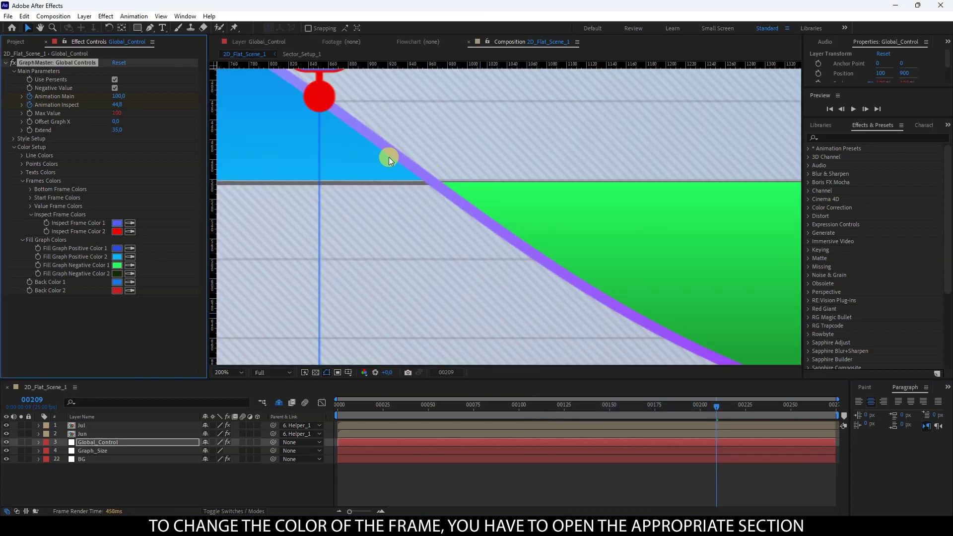
click(117, 231)
click(551, 336)
click(771, 339)
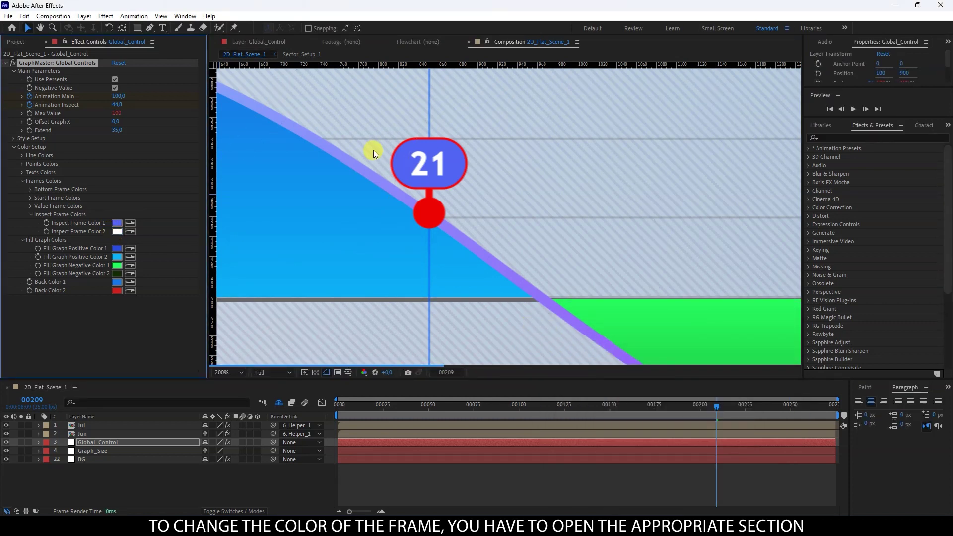
Try to match the Start Line Point Colors to the blue and white of the inspect value frame
click(30, 215)
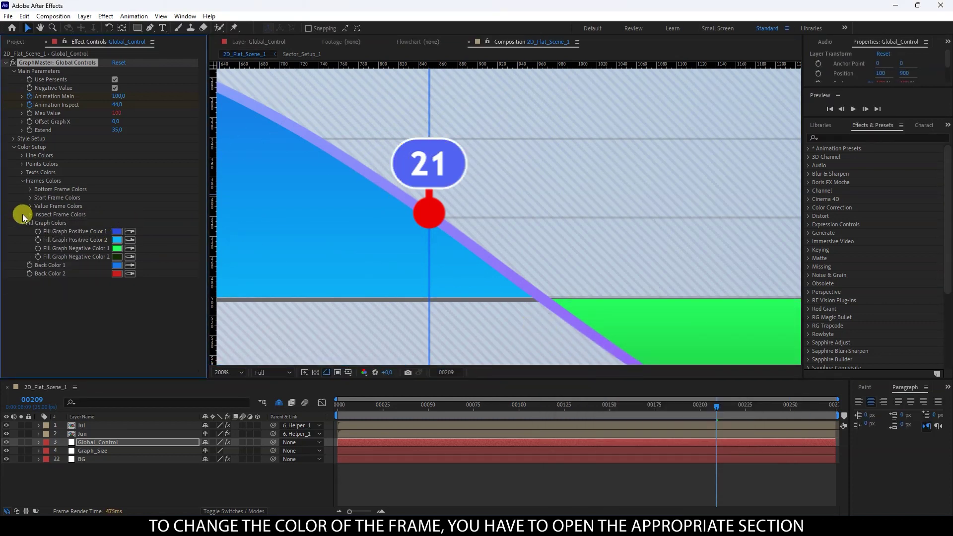
click(22, 164)
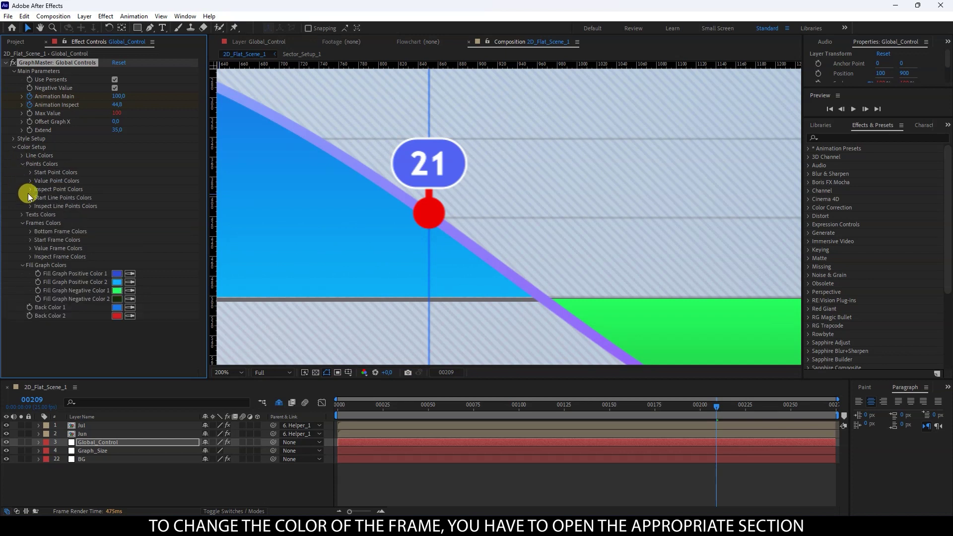
click(30, 206)
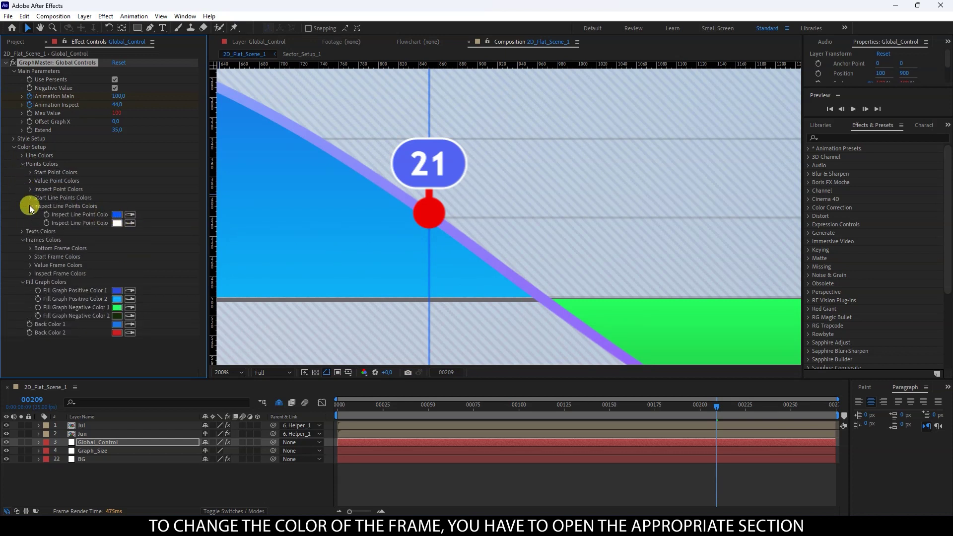
click(29, 198)
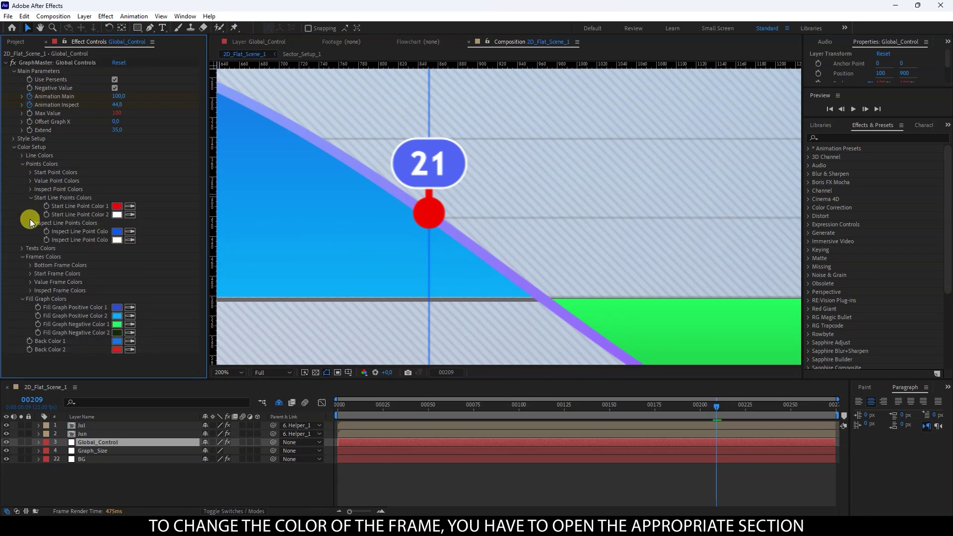
click(30, 221)
click(130, 206)
click(411, 147)
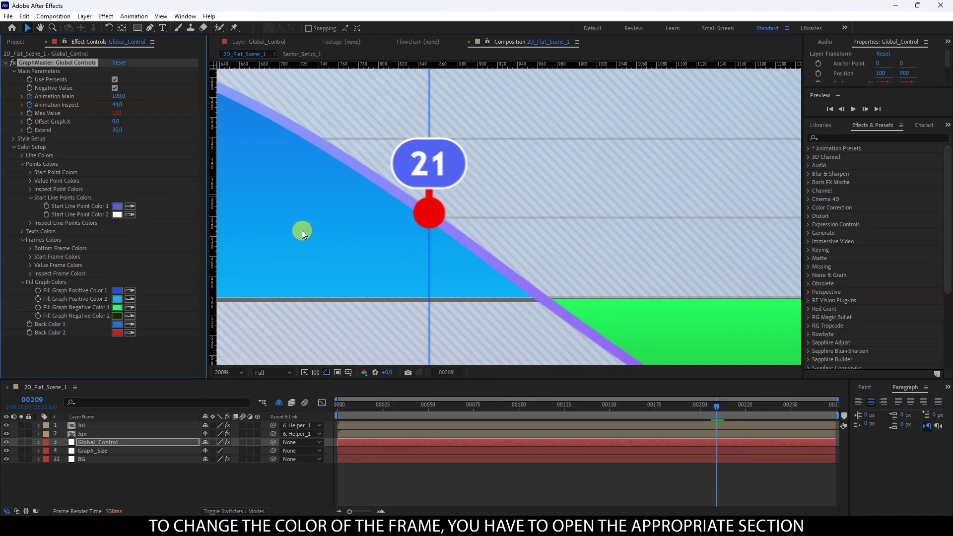
click(130, 215)
click(157, 206)
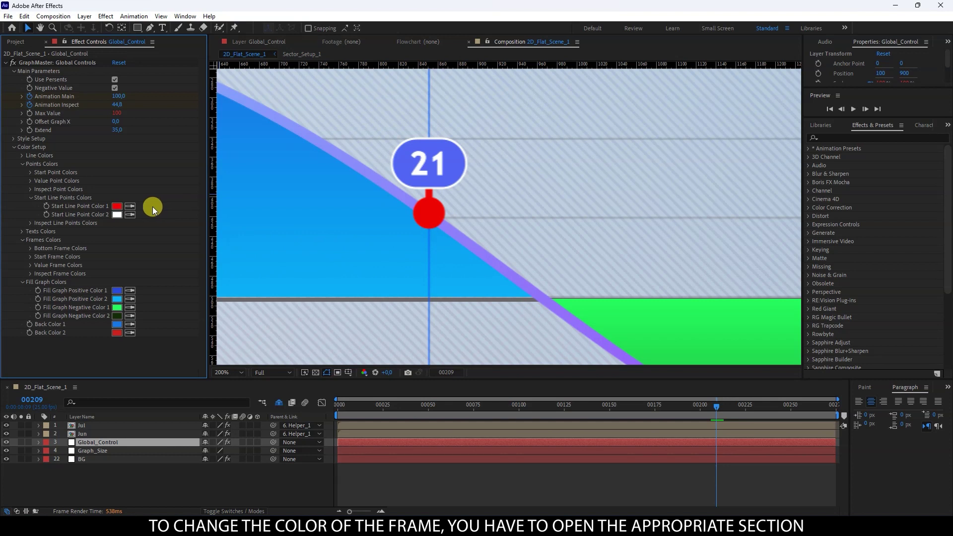
Sample the inspect value frame's blue for Inspect Point Color 1 and its white for Inspect Point Color 2
click(30, 197)
click(30, 189)
click(127, 198)
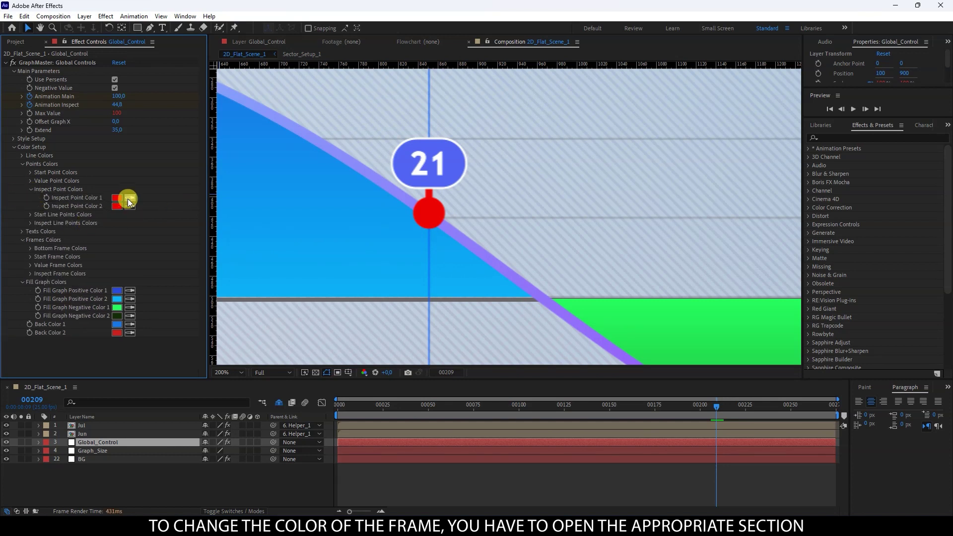
click(413, 167)
click(134, 210)
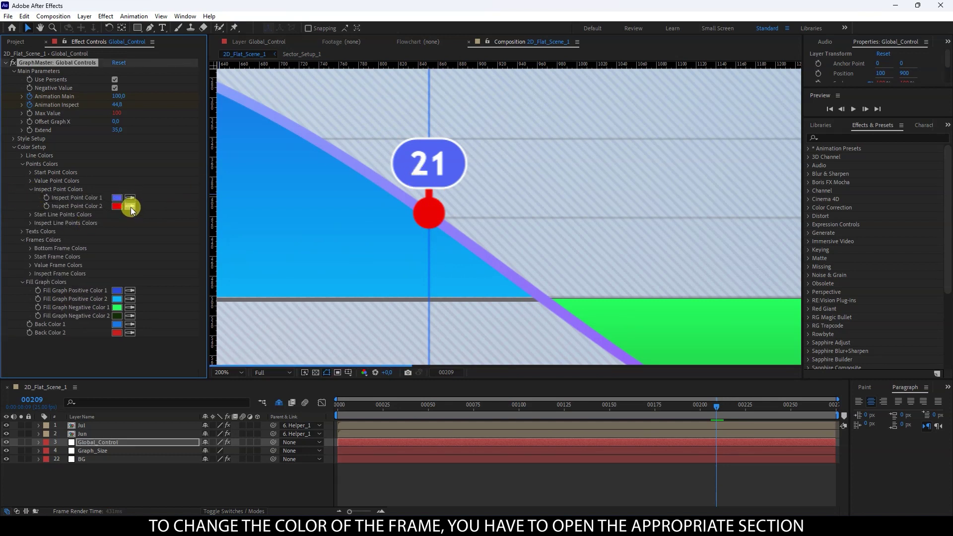
click(421, 165)
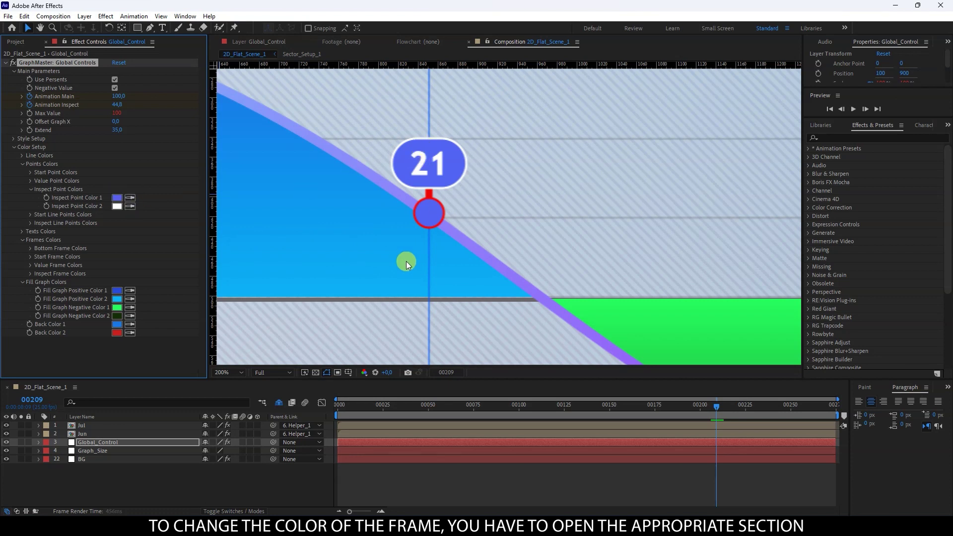
Sample the white outline of the inspect point for Inspect Line Connect Color in the Line Colors settings
click(30, 190)
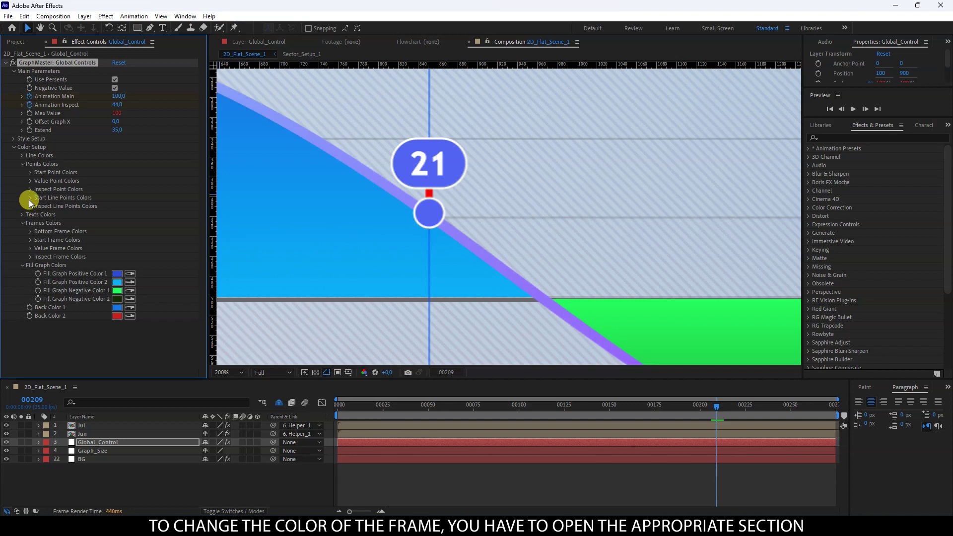
click(21, 164)
click(22, 156)
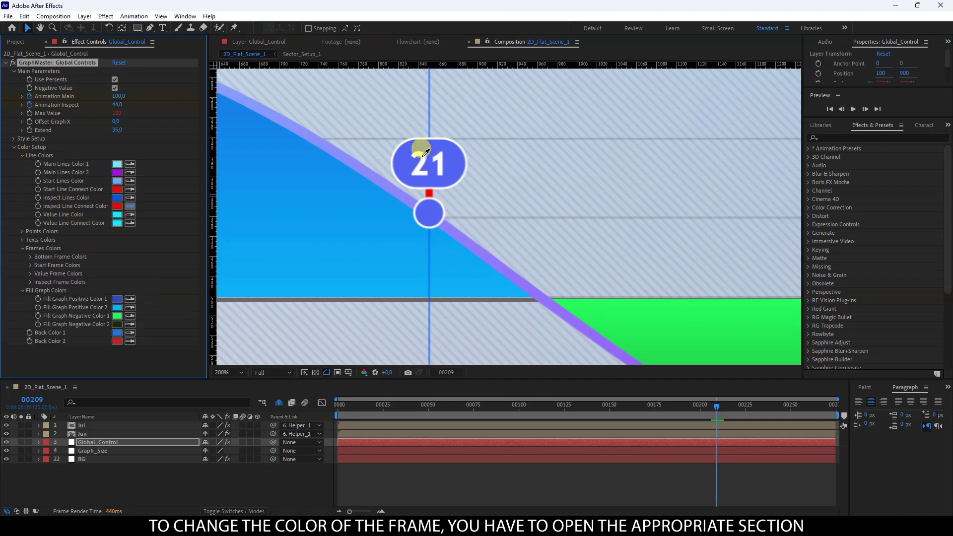
click(432, 201)
scroll(432, 201, down, 4)
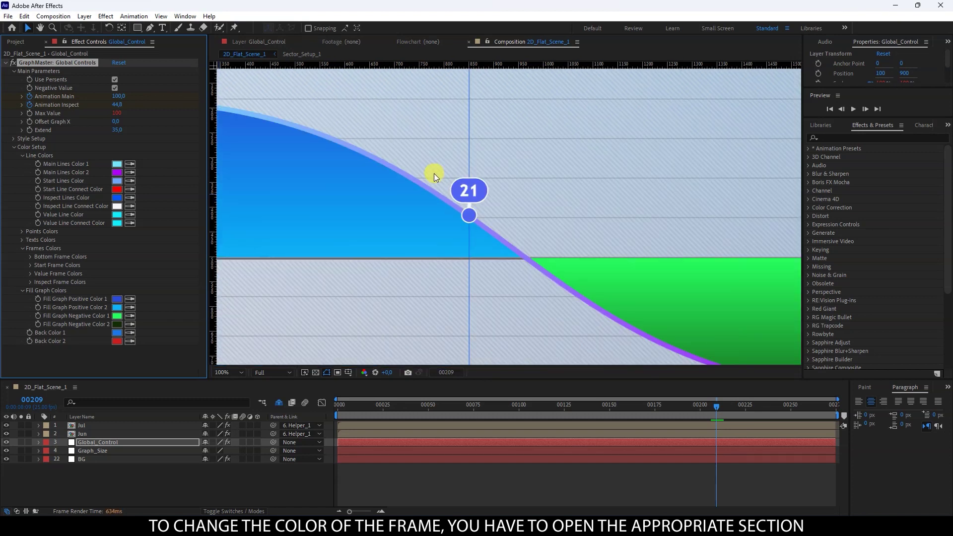
Set Main Lines Color 1 to magenta for the start of the main curve's gradient
click(22, 155)
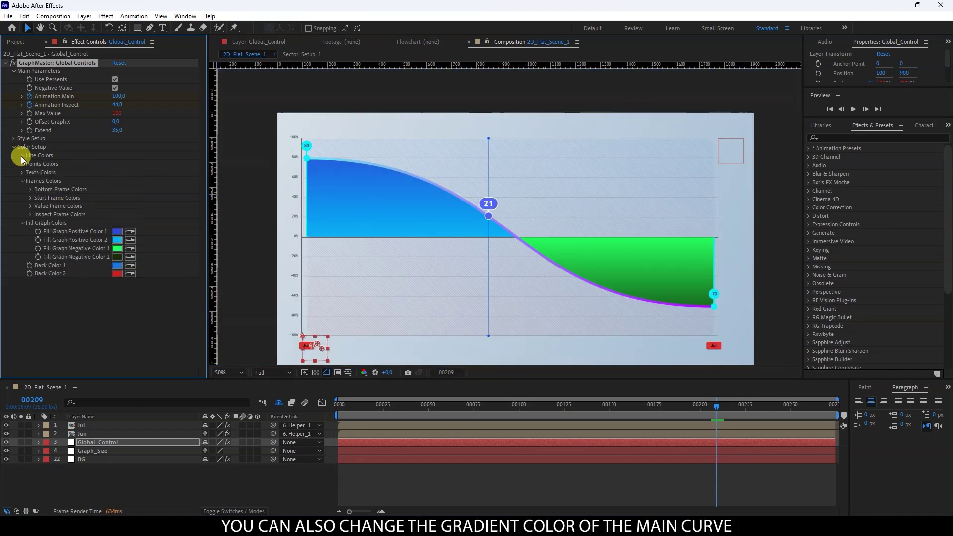
click(22, 180)
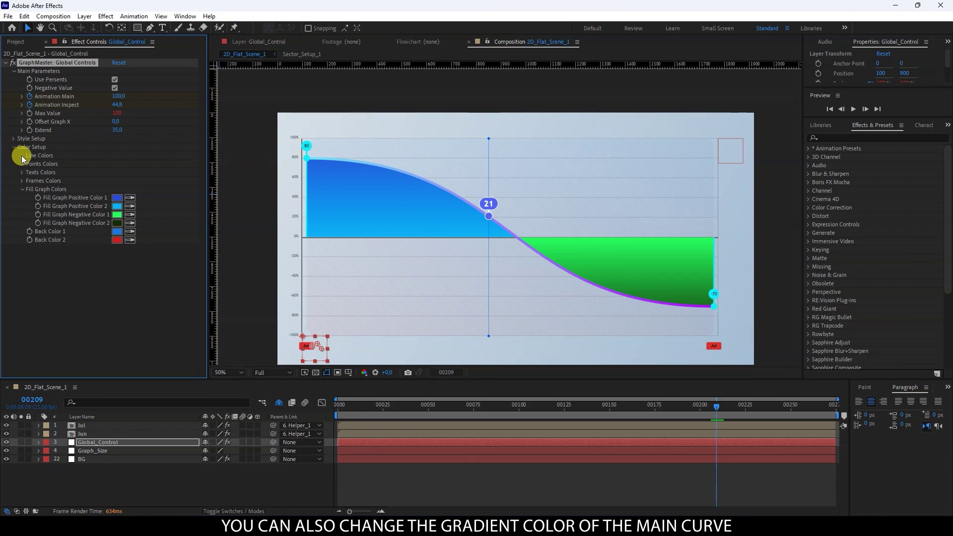
click(22, 156)
click(117, 164)
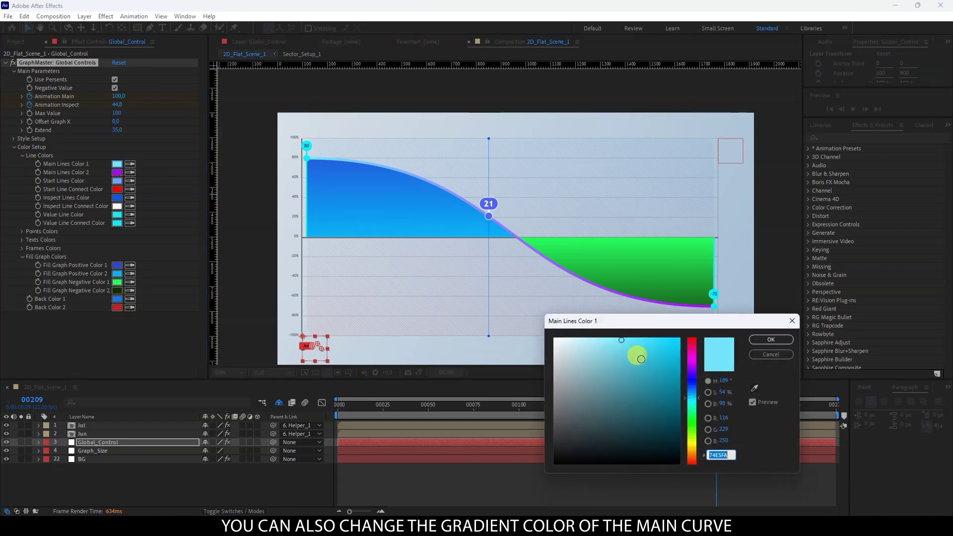
click(692, 365)
click(772, 340)
Set Main Lines Color 2 to orange for the end of the main curve's gradient
click(119, 172)
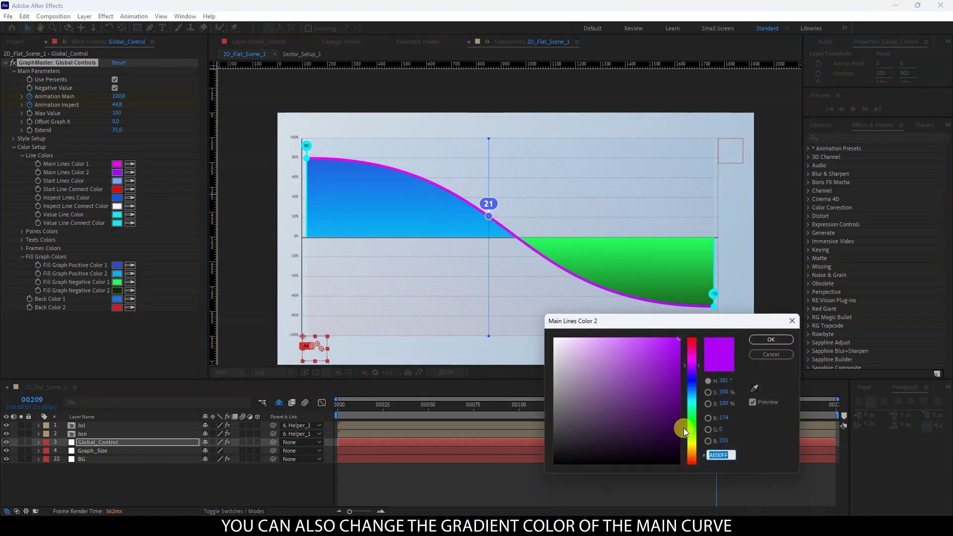
drag(685, 428, 695, 455)
click(770, 339)
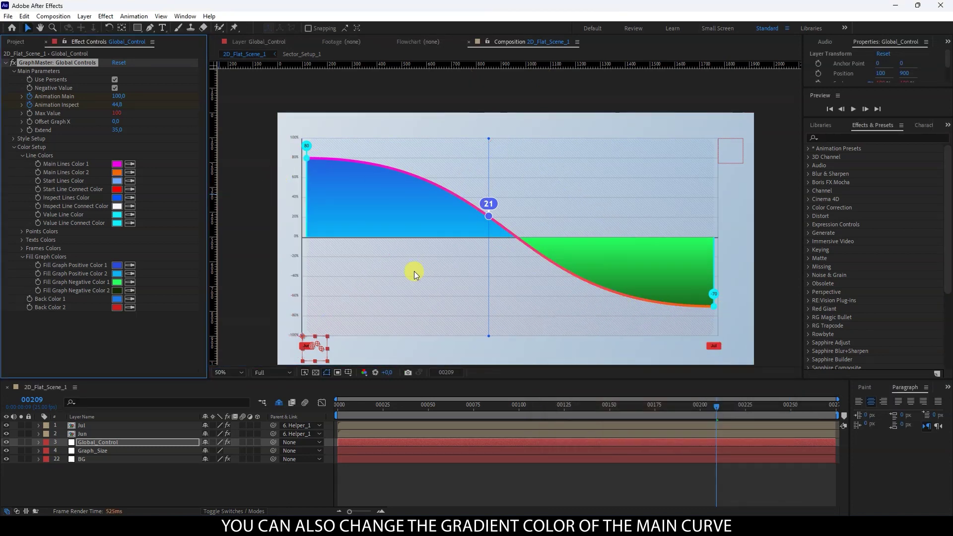
click(195, 478)
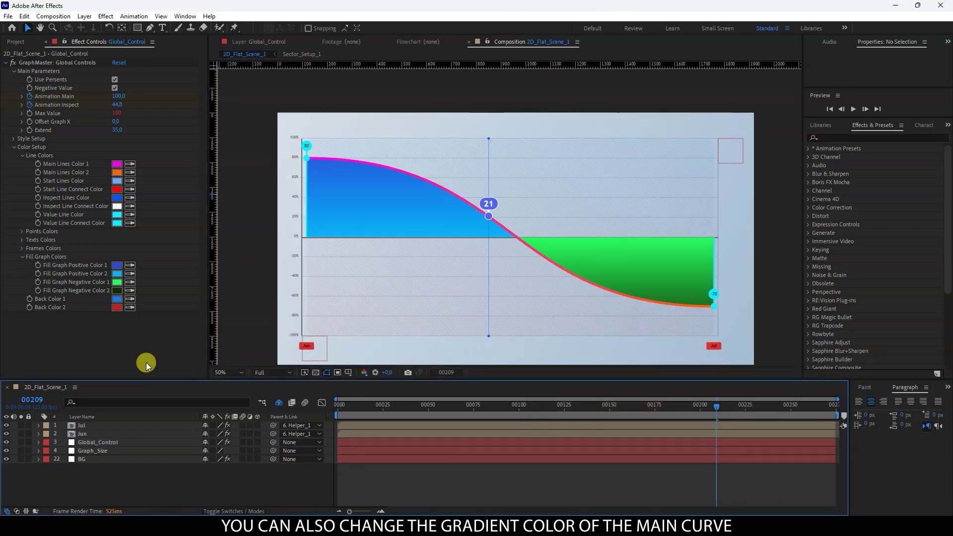
Narrow the whole graph by setting Extend to 80 in the Main Parameters
click(22, 155)
drag(117, 130, 160, 138)
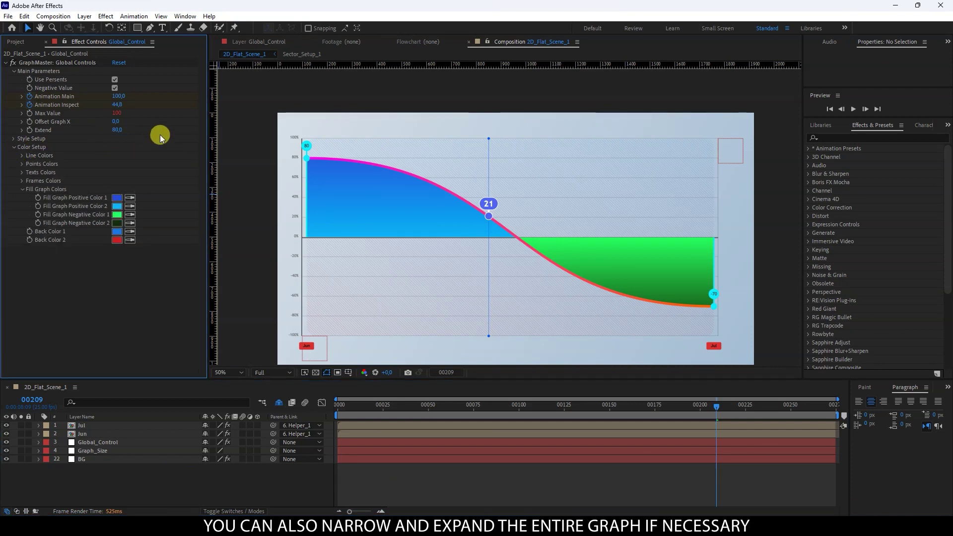
click(327, 348)
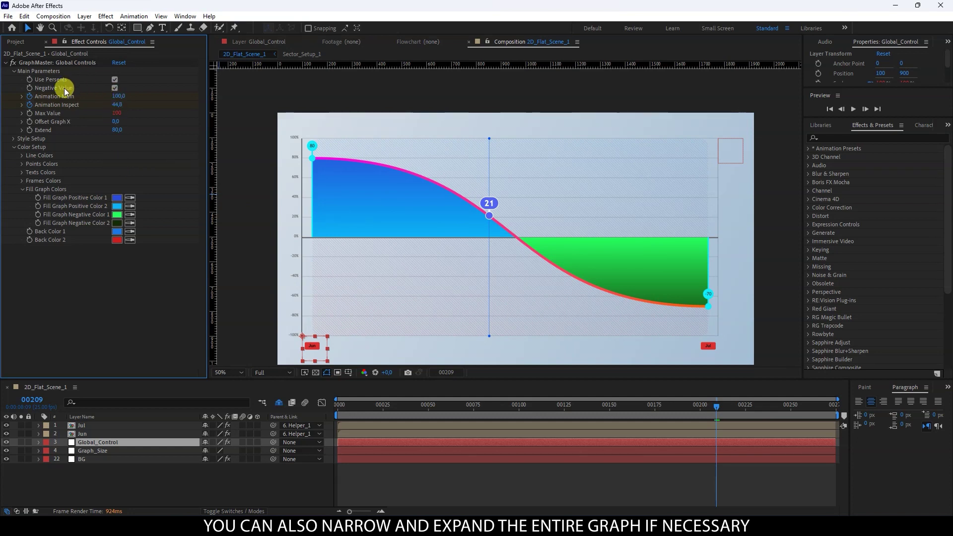
Turn off Use Persents in the global controls and set the graph's Max Value to 200
click(115, 80)
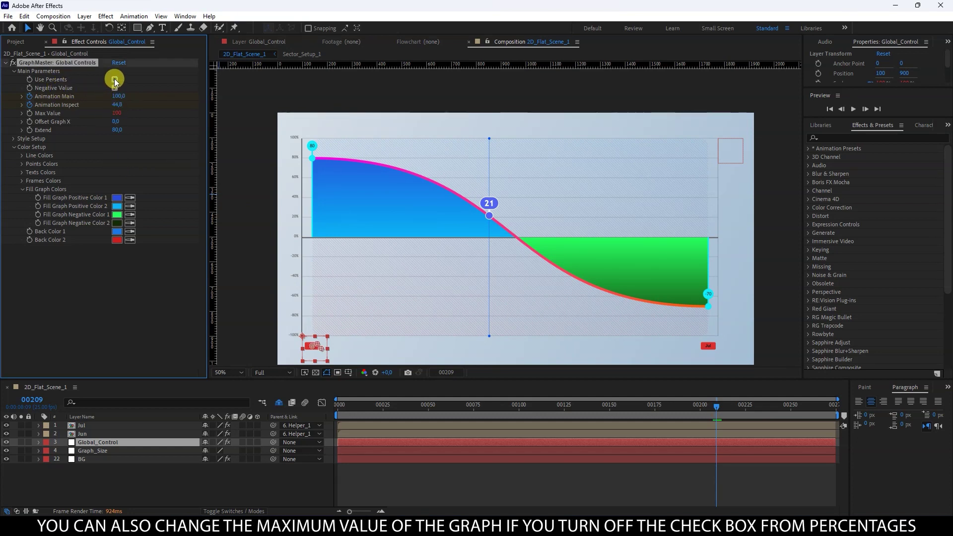
click(117, 112)
text(200)
key(Return)
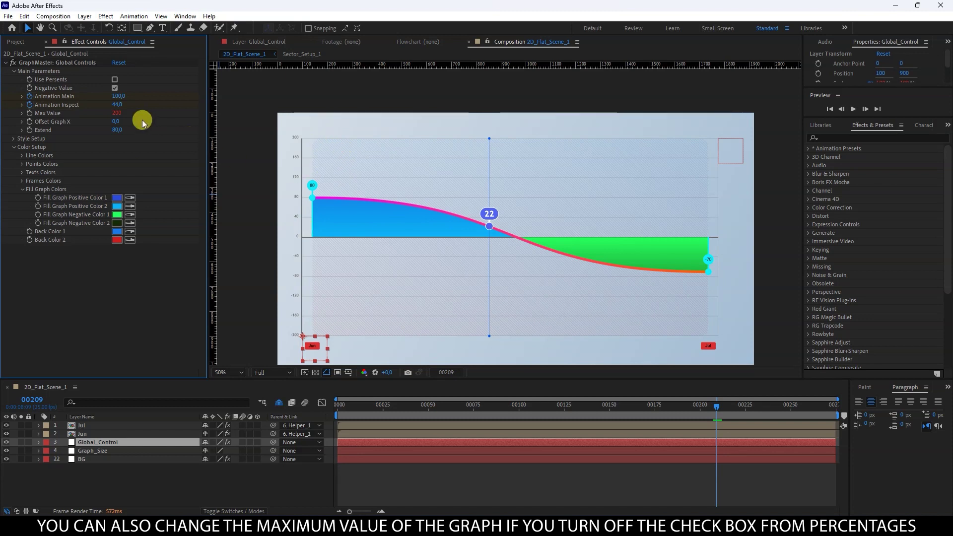
Set the graph's Max Value to 300
click(118, 112)
text(300)
key(Return)
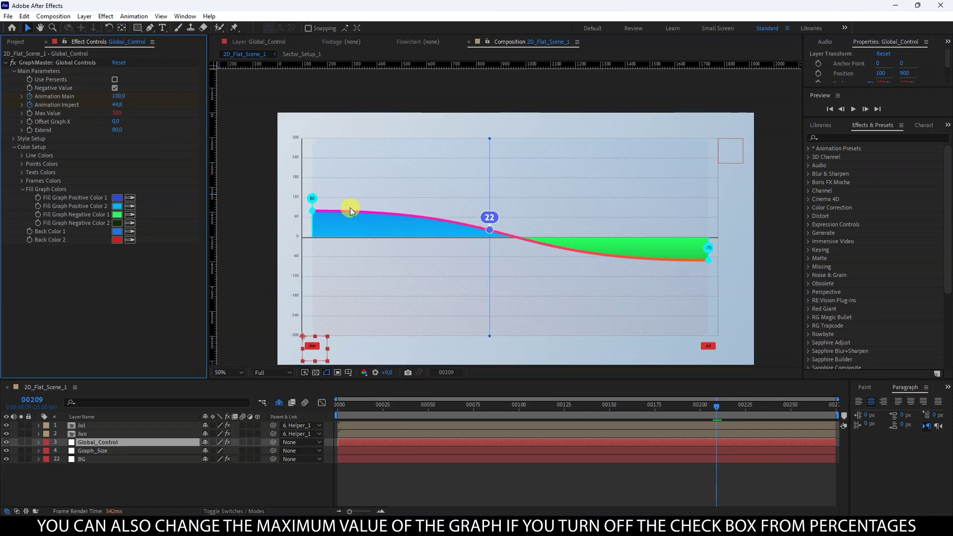
click(117, 113)
text(100)
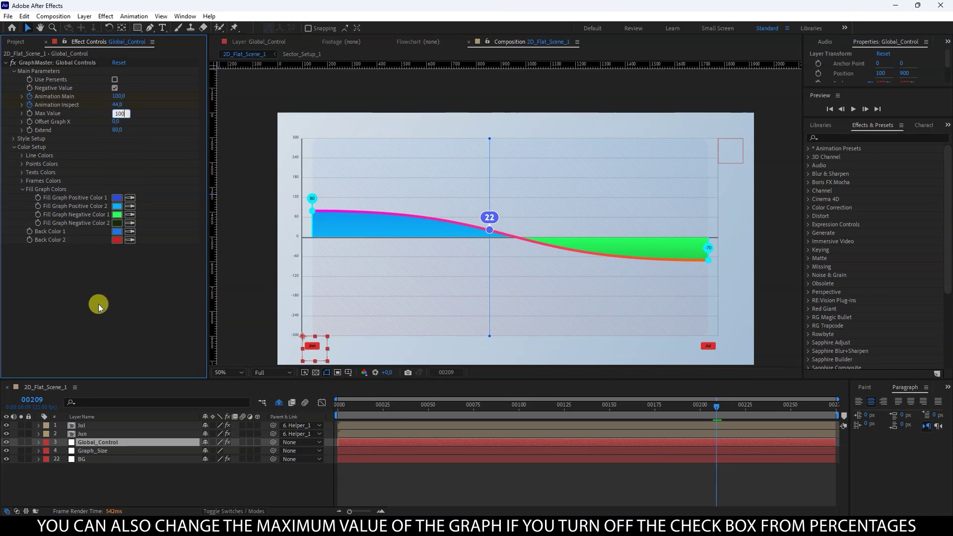
key(Return)
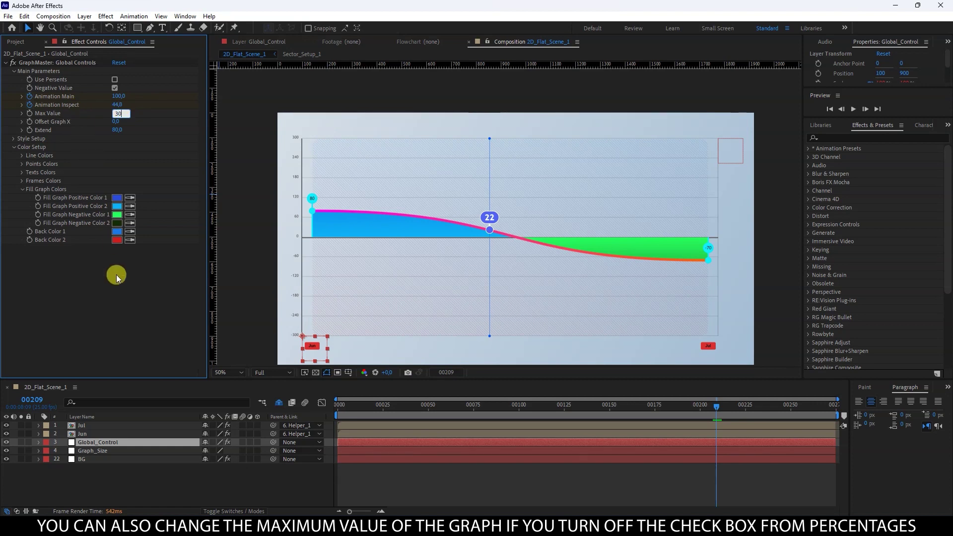
Set the Jun layer's value to 270 and turn off Negative Value in the Global_Control layer
click(96, 434)
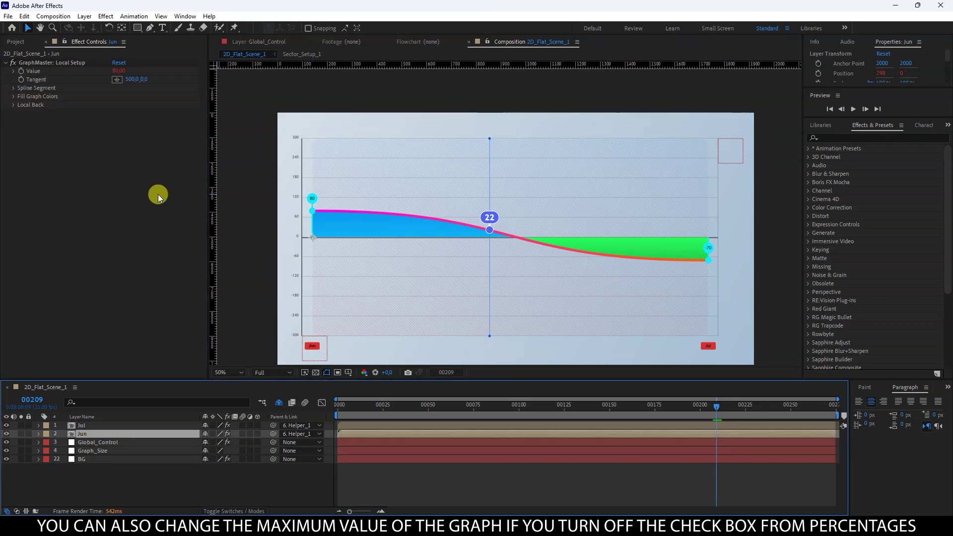
click(119, 72)
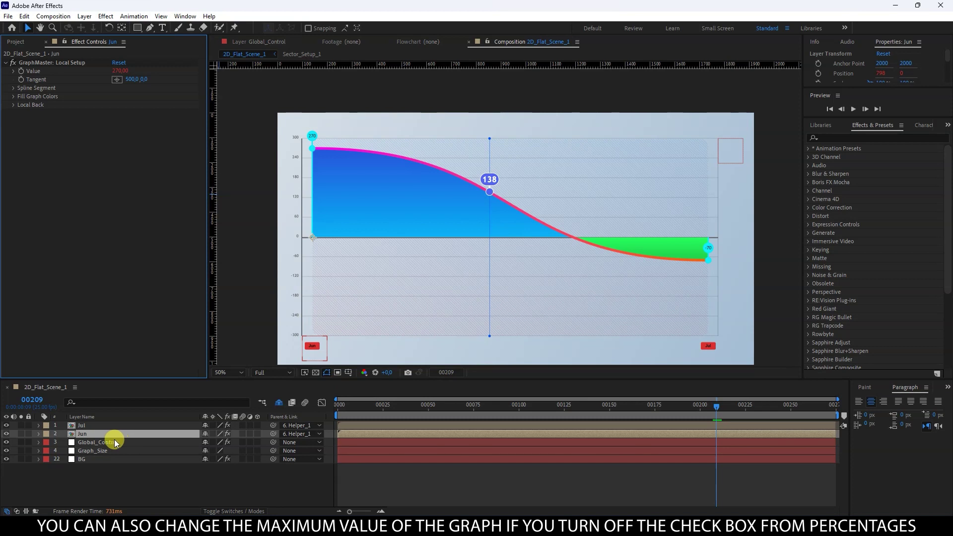
click(99, 442)
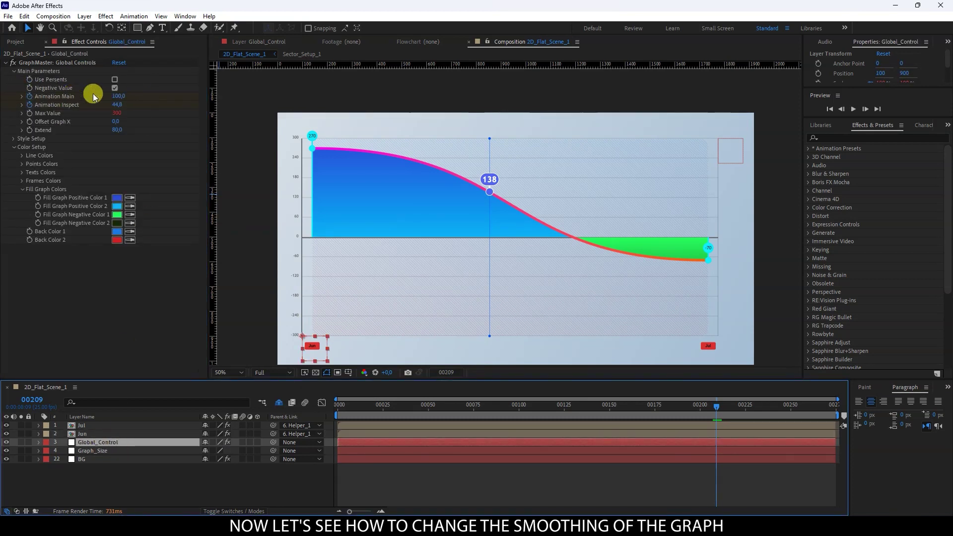
click(115, 89)
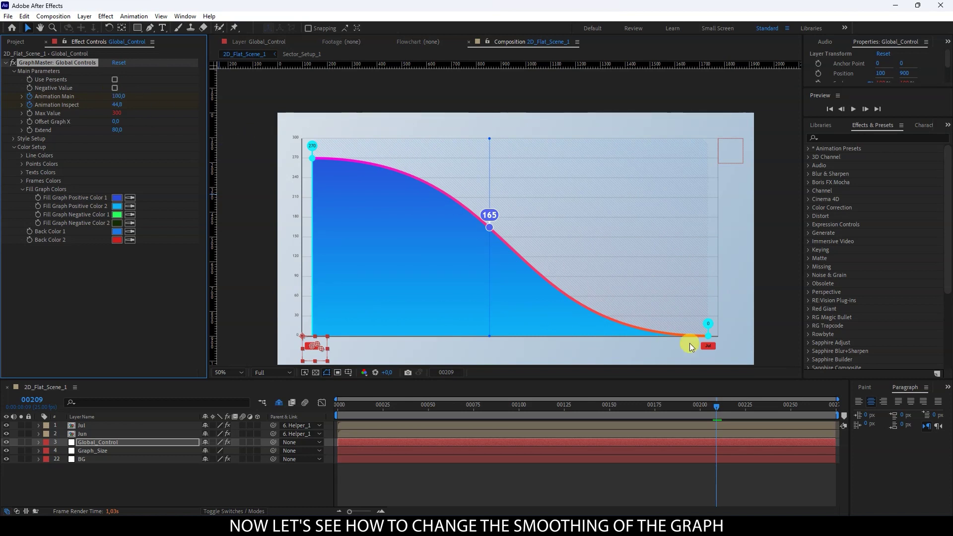
Set the Jul layer's value to 100 in its Local Setup effect
click(86, 425)
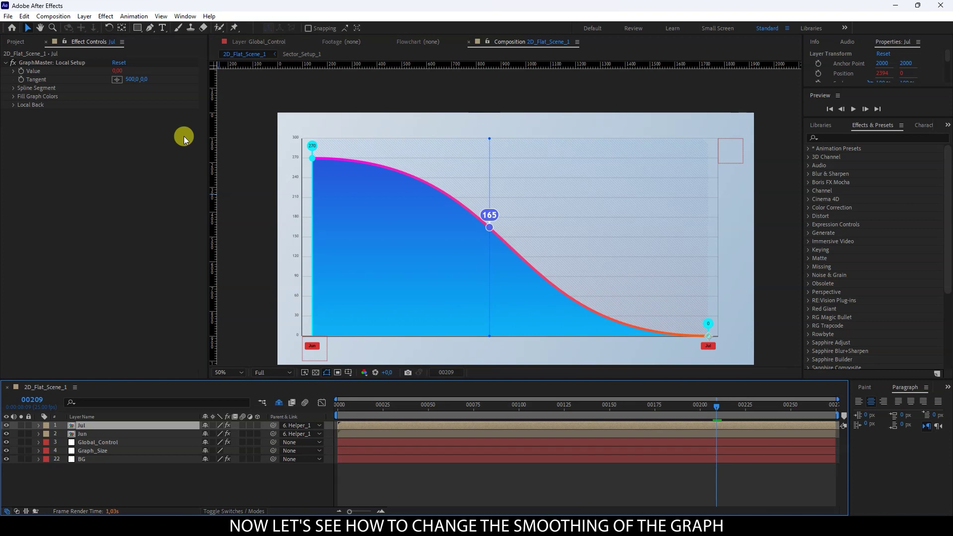
click(119, 71)
text(-70)
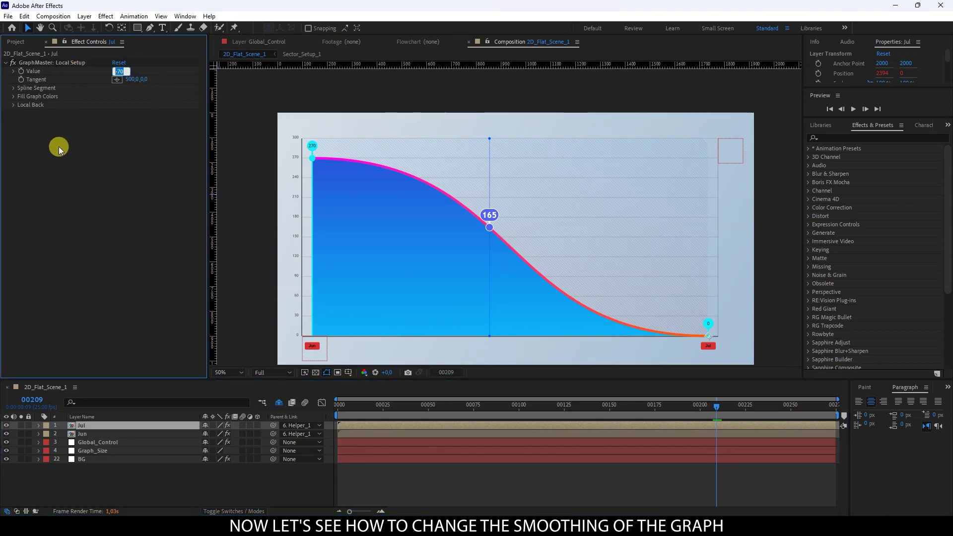
text(100)
key(Return)
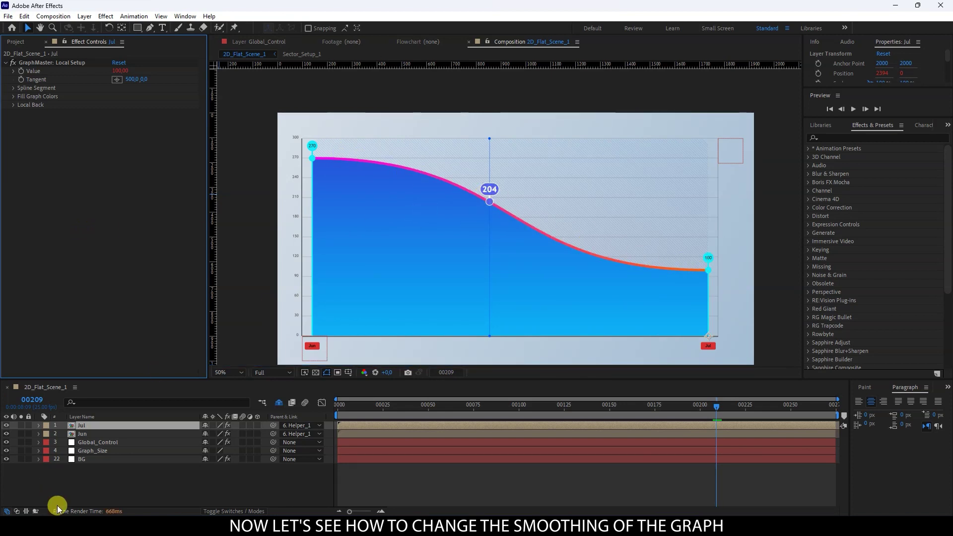
click(84, 477)
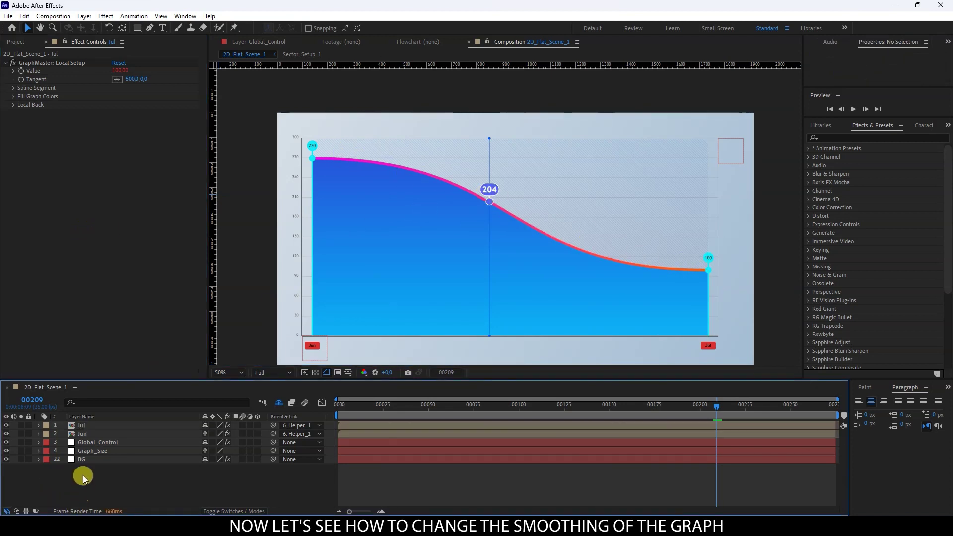
Set the Jun layer's Tangent to 0, 100 to reshape the start of the curve
click(82, 434)
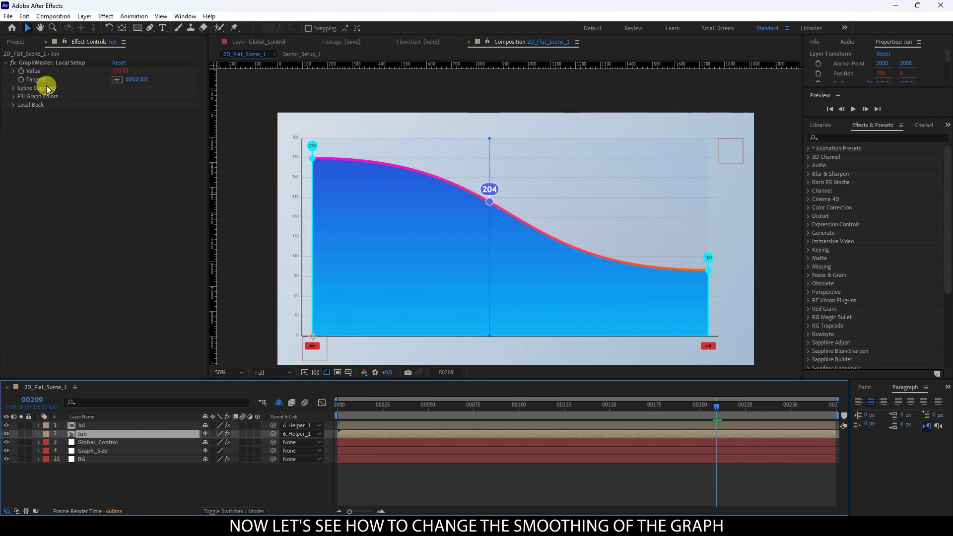
click(130, 79)
text(0)
key(Return)
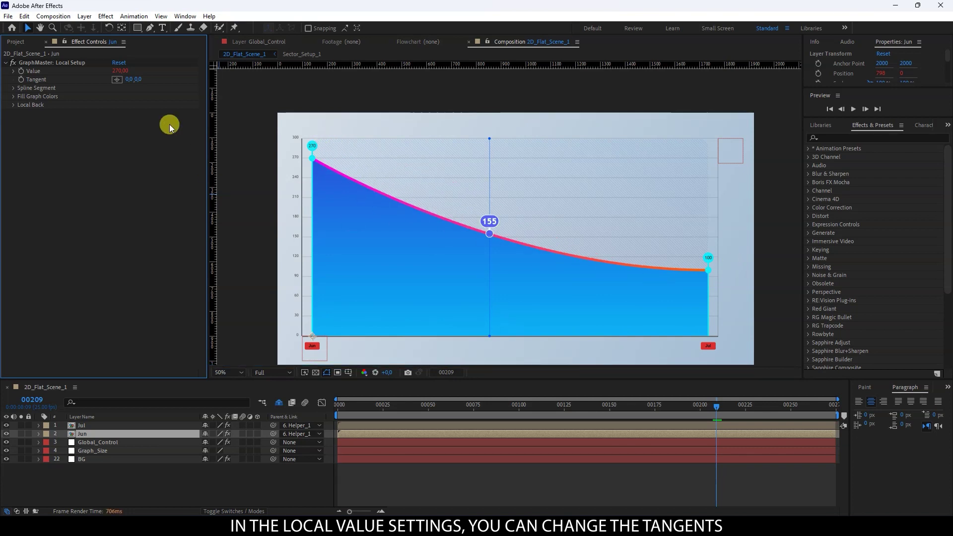
click(135, 80)
text(100)
key(Return)
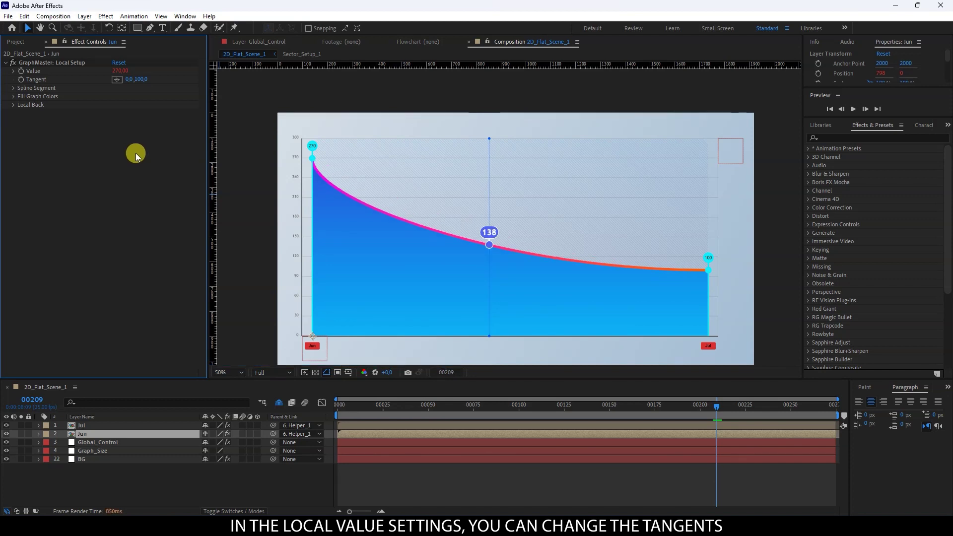
Set the Jun layer's Tangent to 100, 500 for a steeper drop at the start of the curve
click(127, 79)
text(100)
key(Return)
click(146, 80)
text(50)
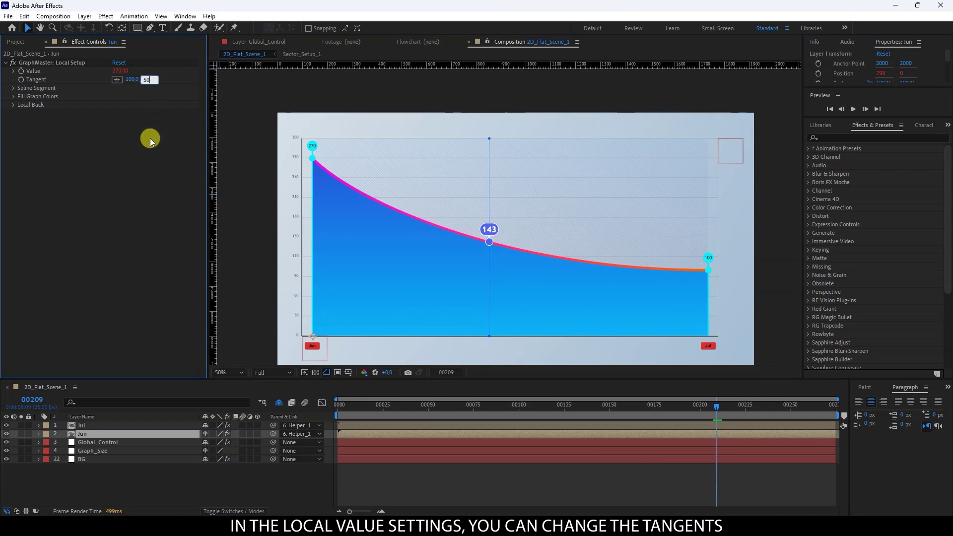
text(0)
key(Return)
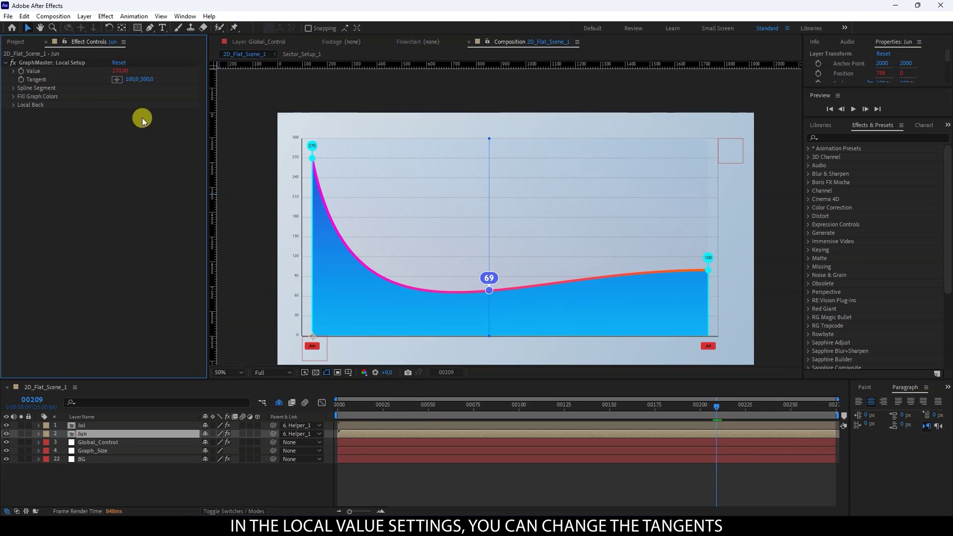
Set both Tangent values of the Jun layer to 0 to remove the smoothing at the curve's start
click(144, 80)
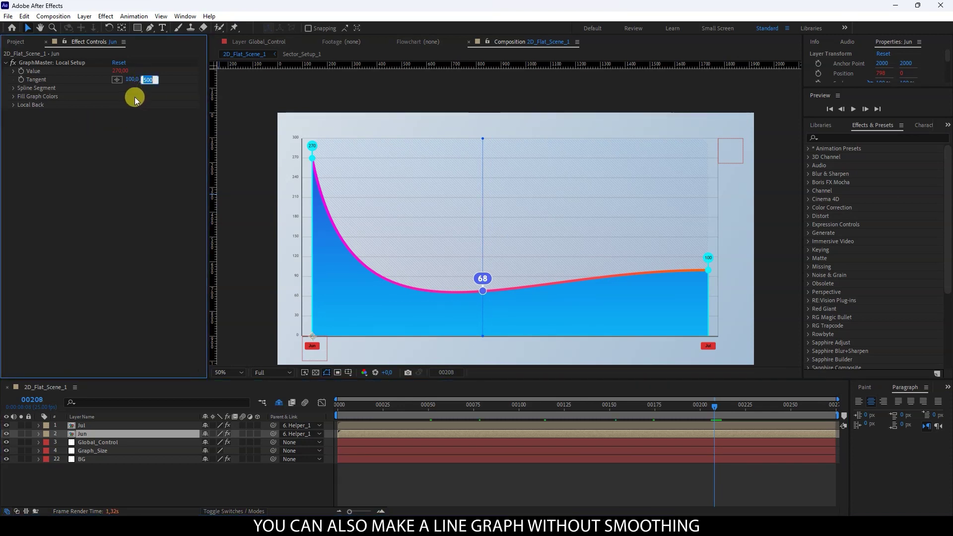
text(0)
click(131, 80)
text(0)
key(Return)
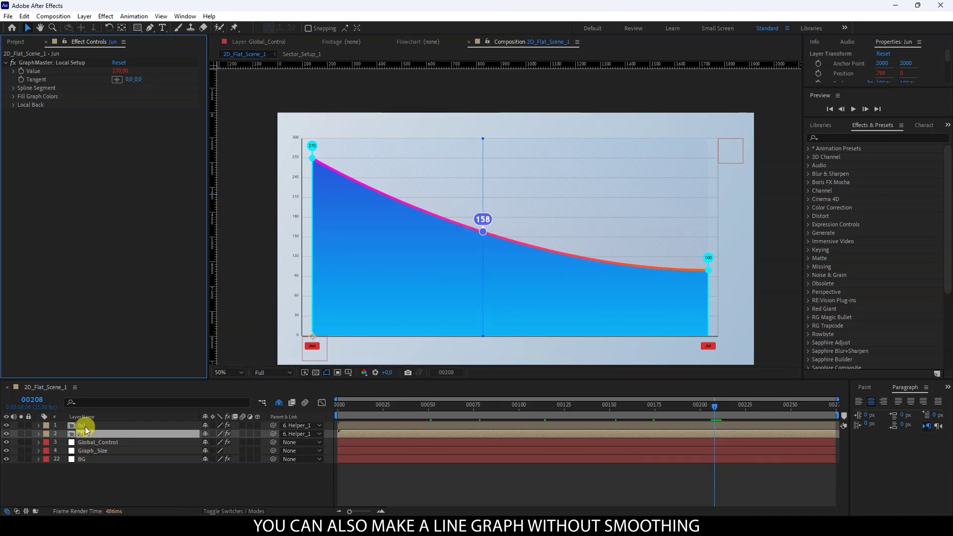
Set both Tangent values of the Jul layer to 0 so the graph runs as a straight line
key(ctrl+Up)
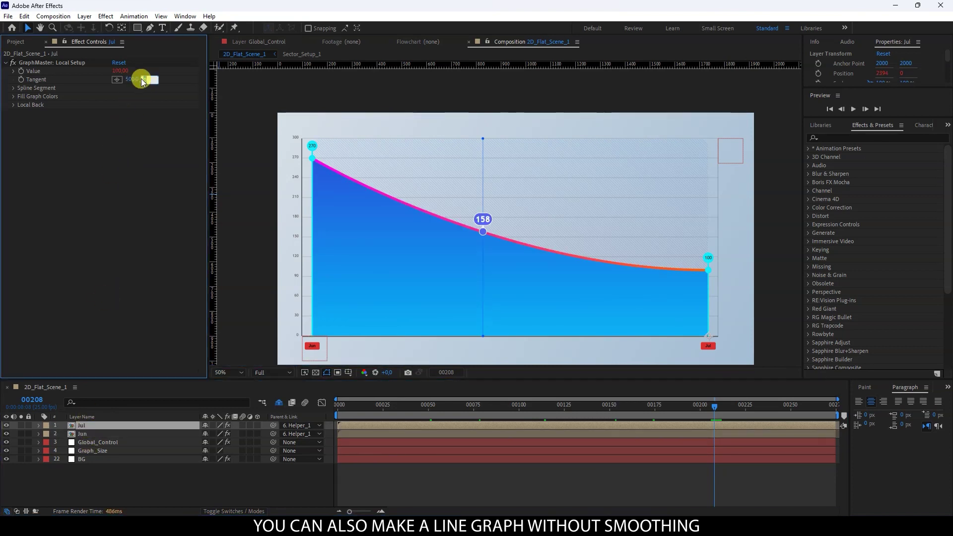
click(131, 79)
text(0)
key(Return)
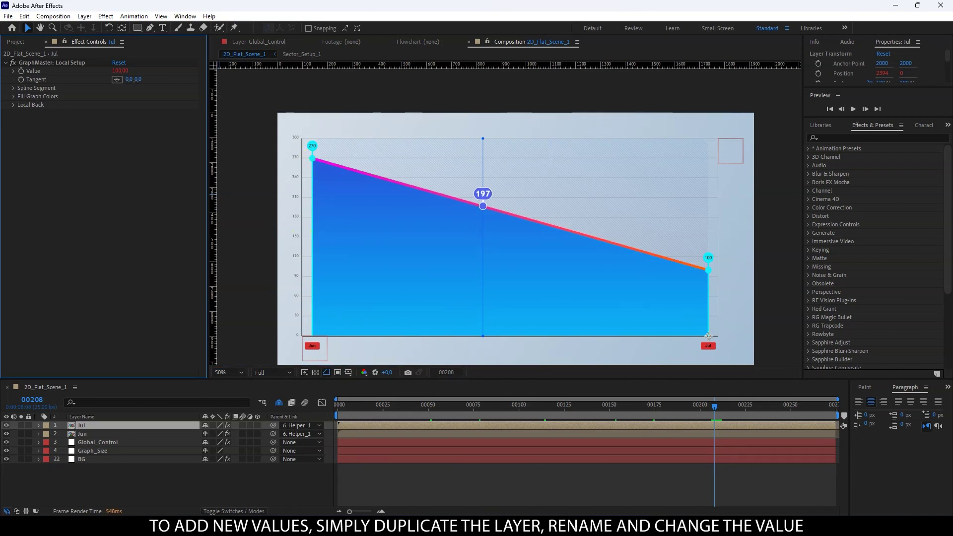
Duplicate the Jul layer to add a third point to the graph
click(119, 485)
click(89, 426)
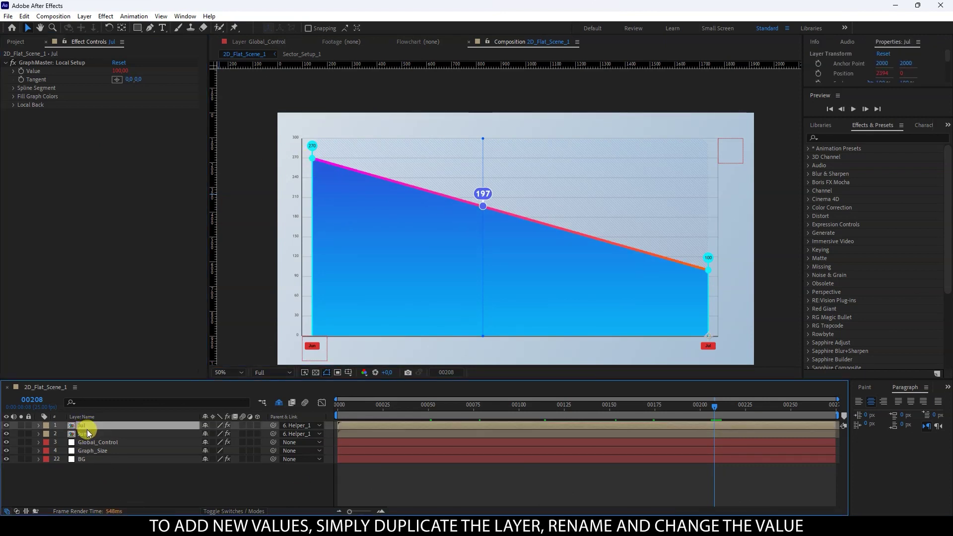
key(ctrl+d)
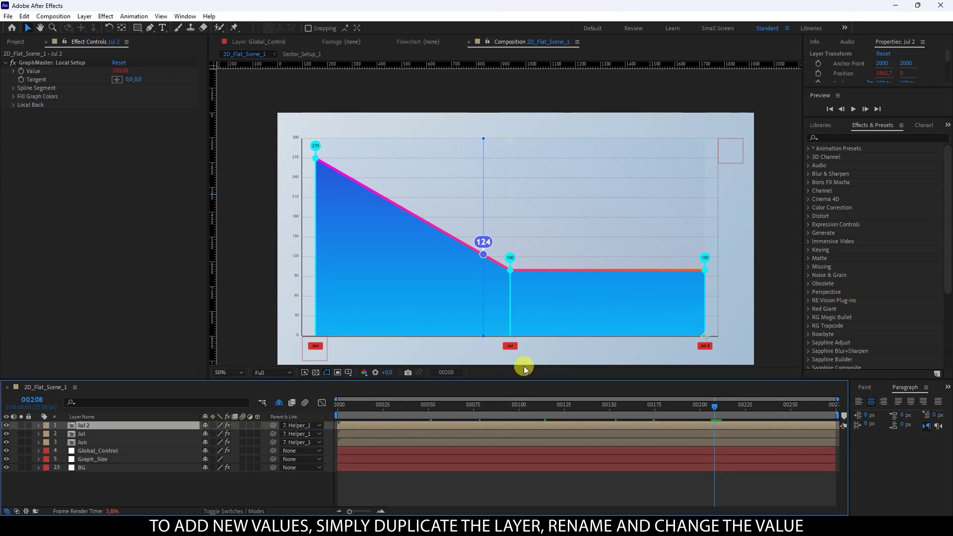
Rename the duplicated Jul 2 layer as Aug
key(Return)
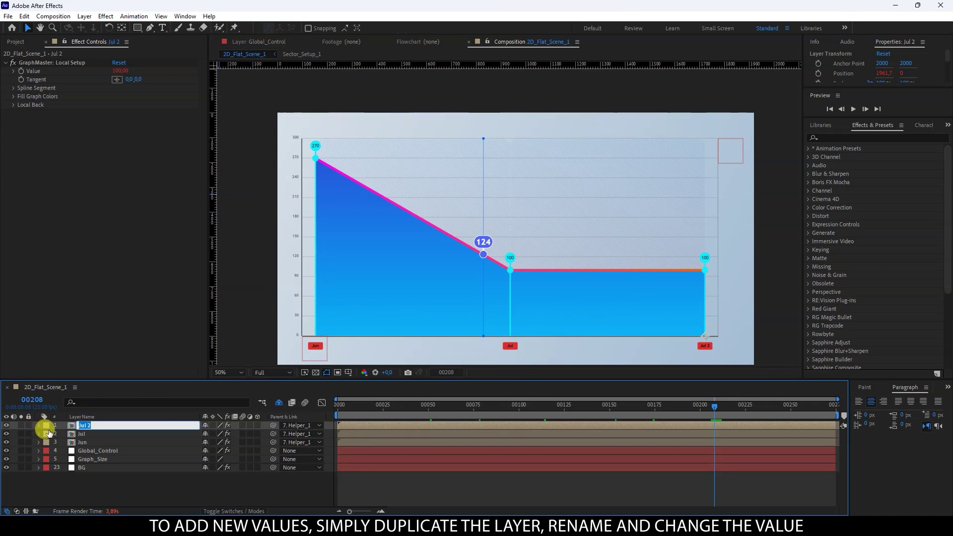
text(Aug)
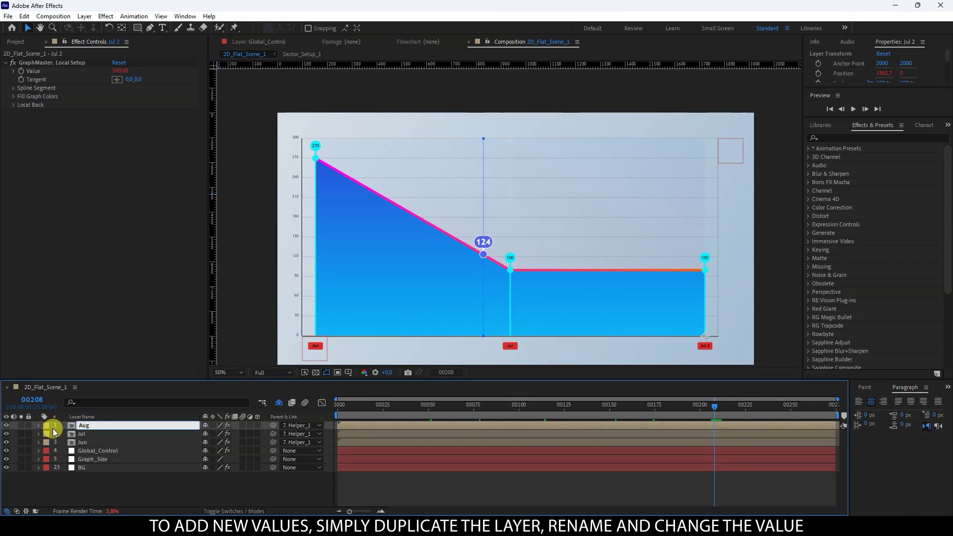
key(Return)
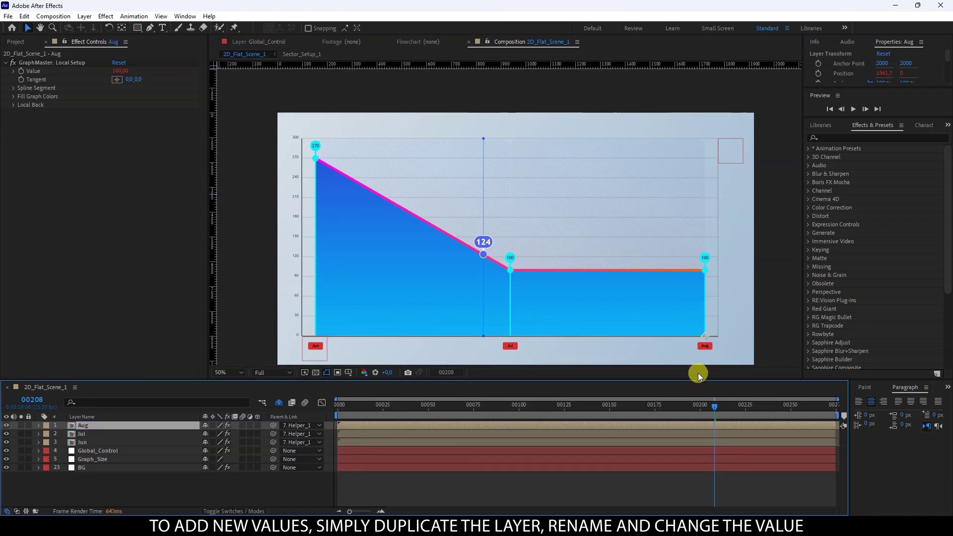
click(89, 478)
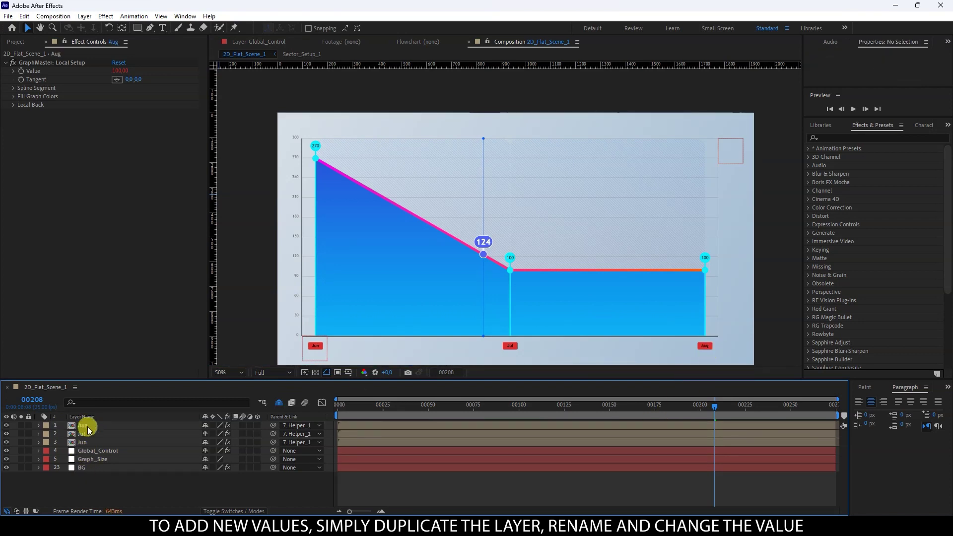
Set the Aug layer's Value to 240 and move the current time to frame 245
click(120, 71)
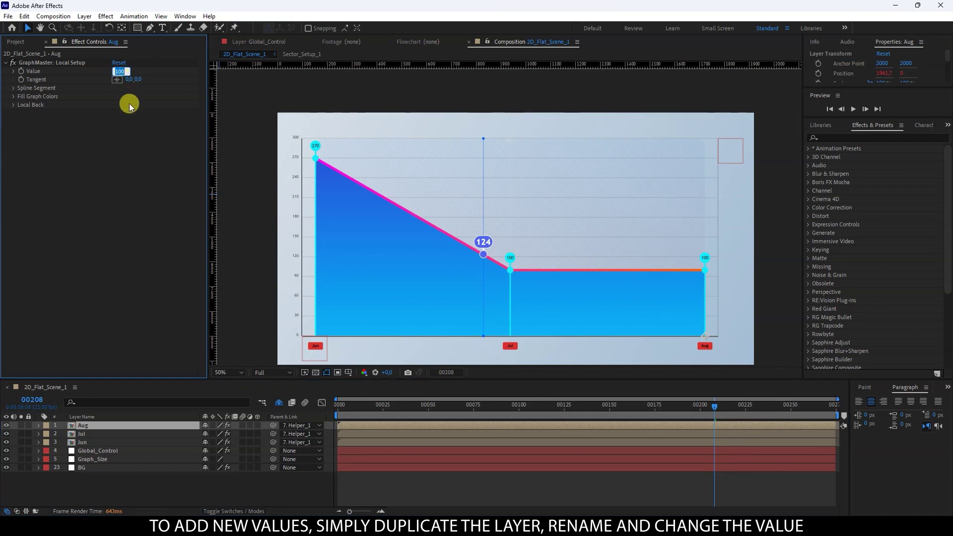
text(240)
key(Return)
click(747, 408)
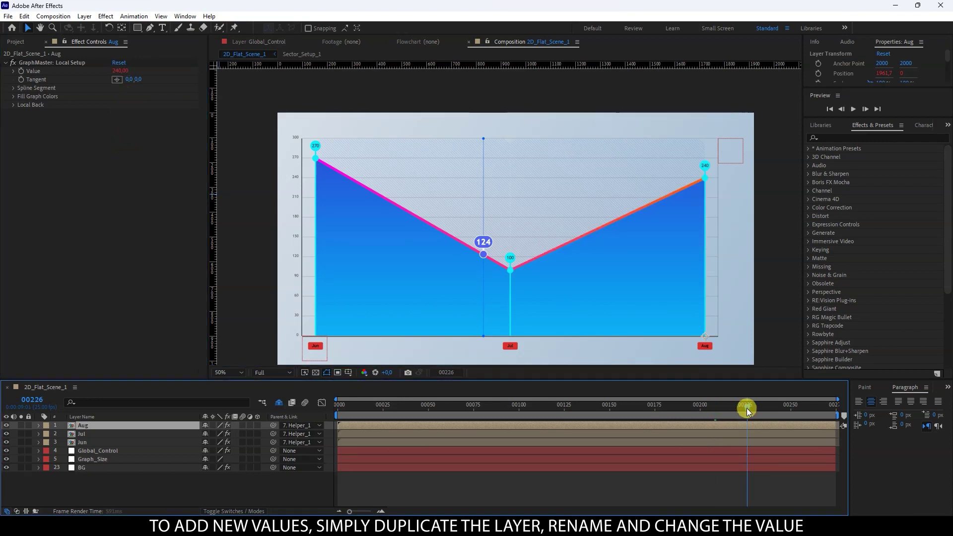
drag(745, 409, 782, 410)
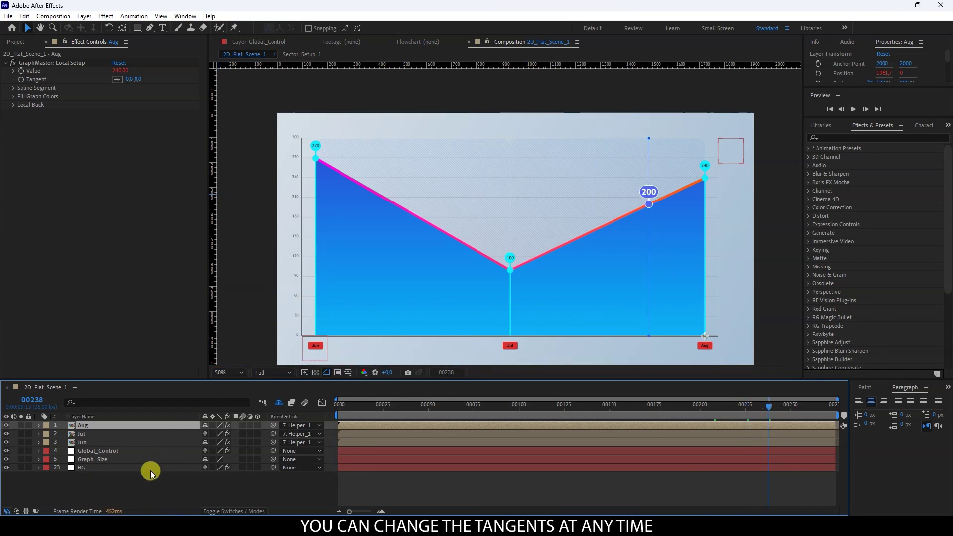
Smooth the curve at the Jul point by trying a first Tangent value of 100 and settling on 500
click(107, 476)
click(70, 434)
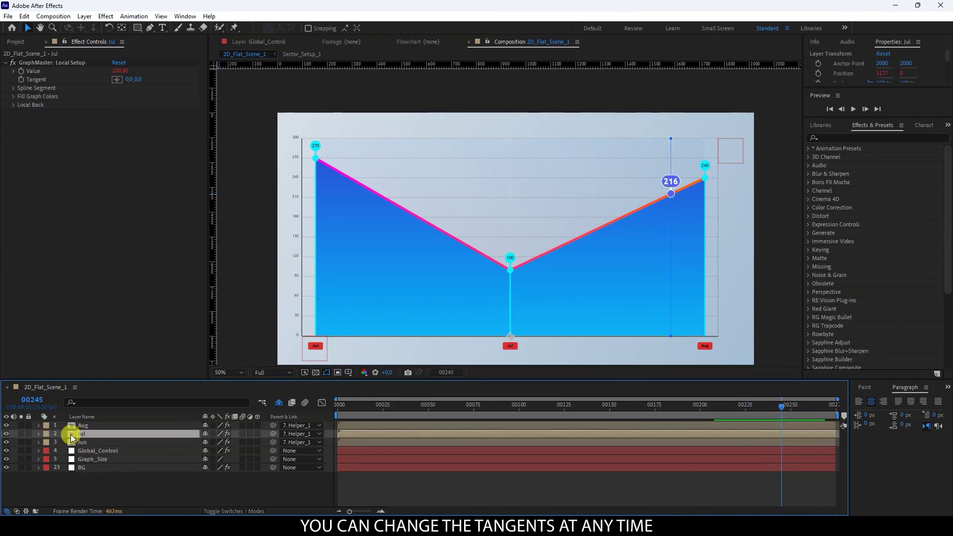
click(130, 79)
text(100)
key(Return)
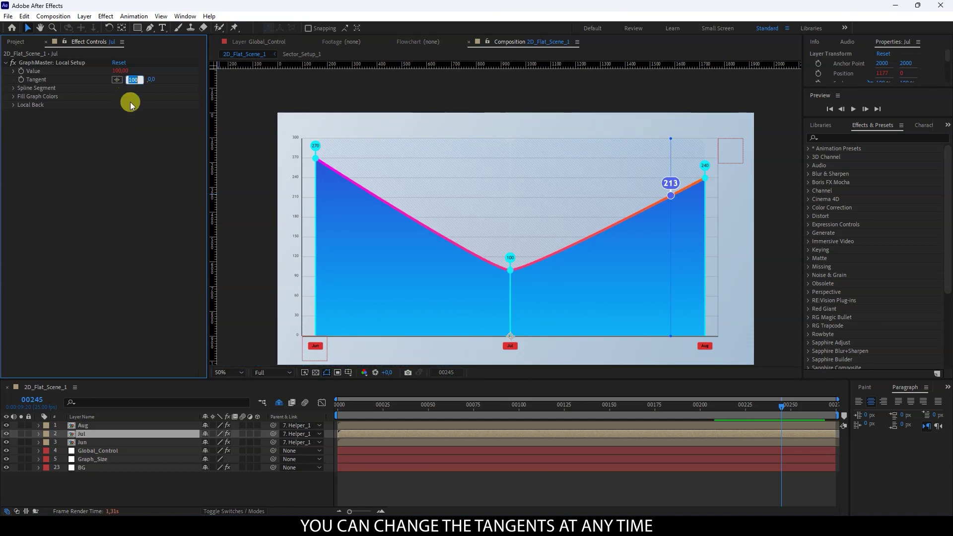
text(0)
key(Return)
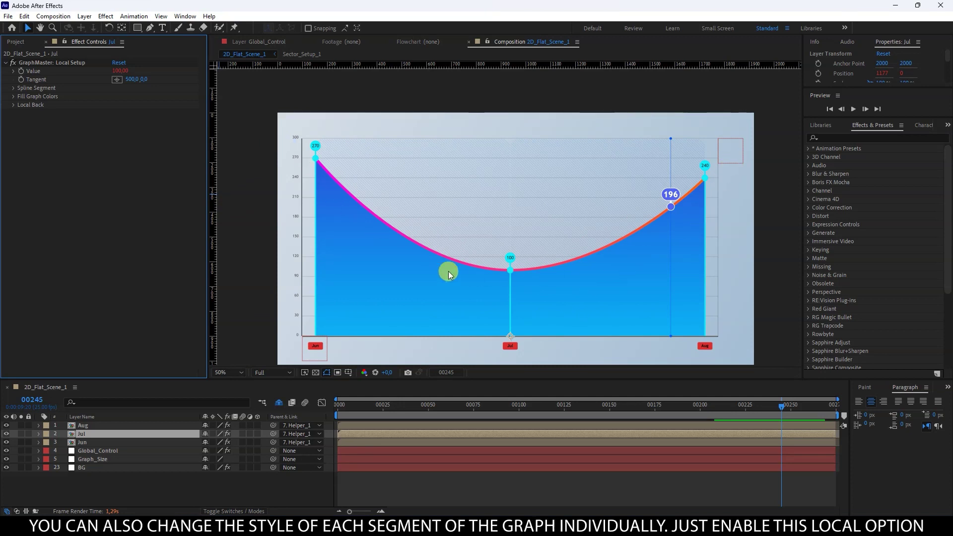
click(424, 263)
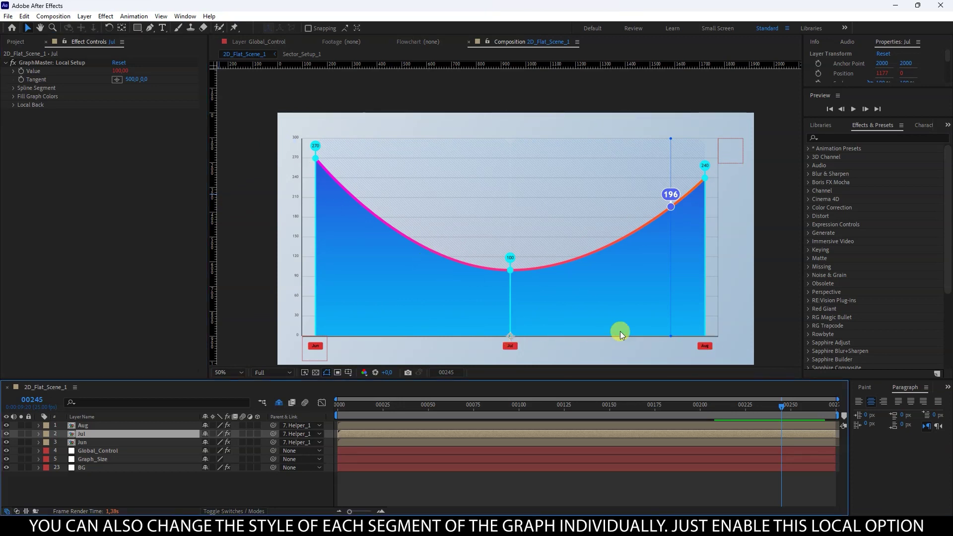
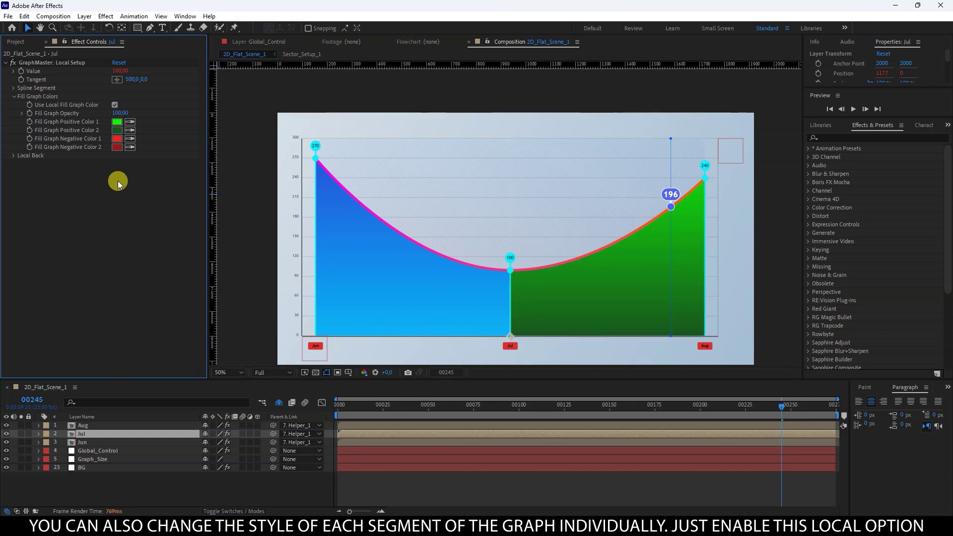
Enable Use Local Spline Settings for the Jul layer's spline segment
click(14, 96)
click(14, 88)
click(115, 97)
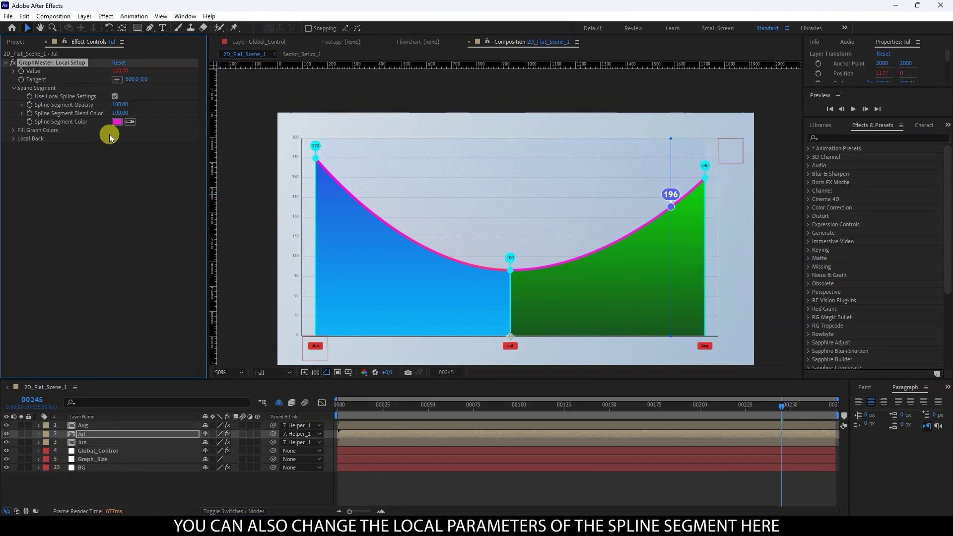
click(118, 152)
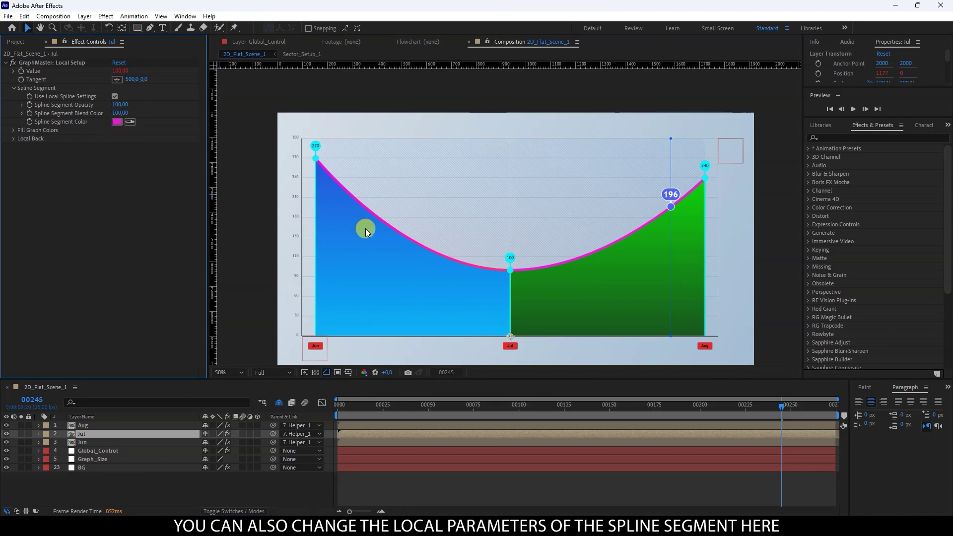
click(14, 89)
click(13, 89)
click(12, 89)
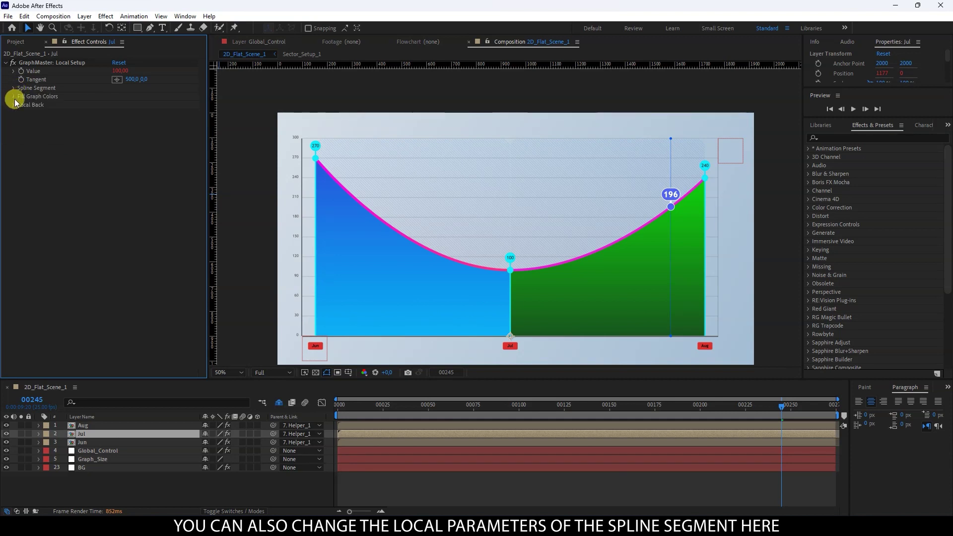
Enable Use Local Back Settings for the Jul segment's background and set Local Back Opacity to 100
click(12, 97)
click(14, 96)
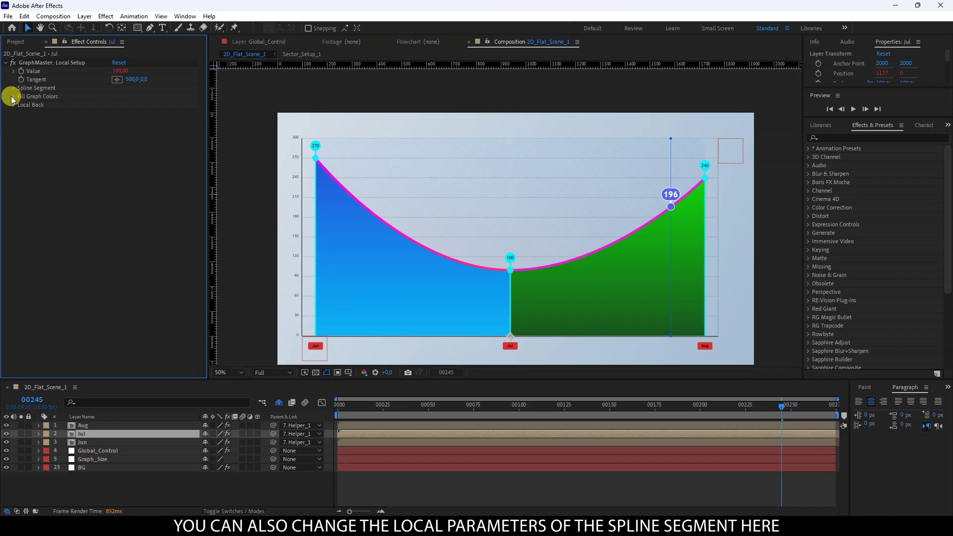
click(13, 105)
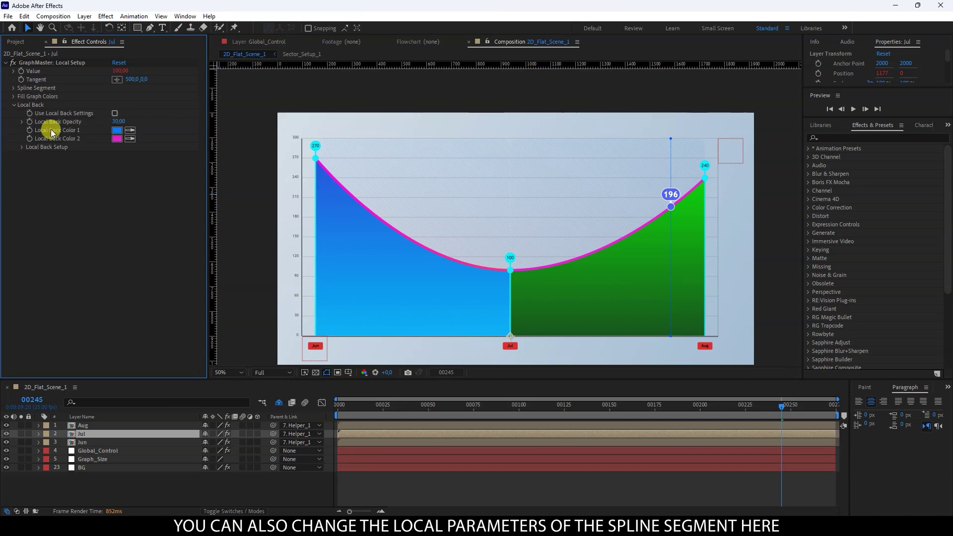
click(115, 114)
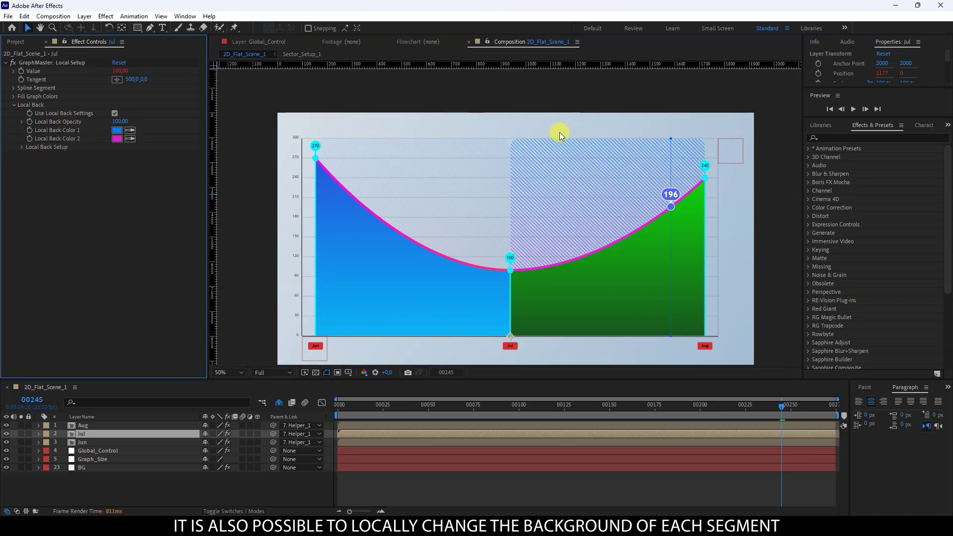
Change the Jul segment's Local Back Color 1 to bright green (00FE7E)
click(116, 139)
click(660, 407)
click(693, 413)
click(666, 367)
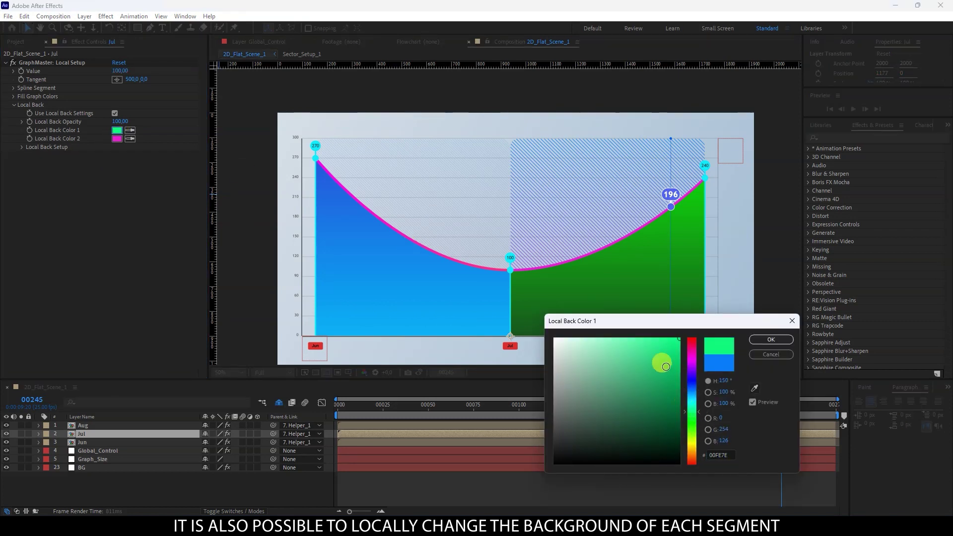
click(771, 340)
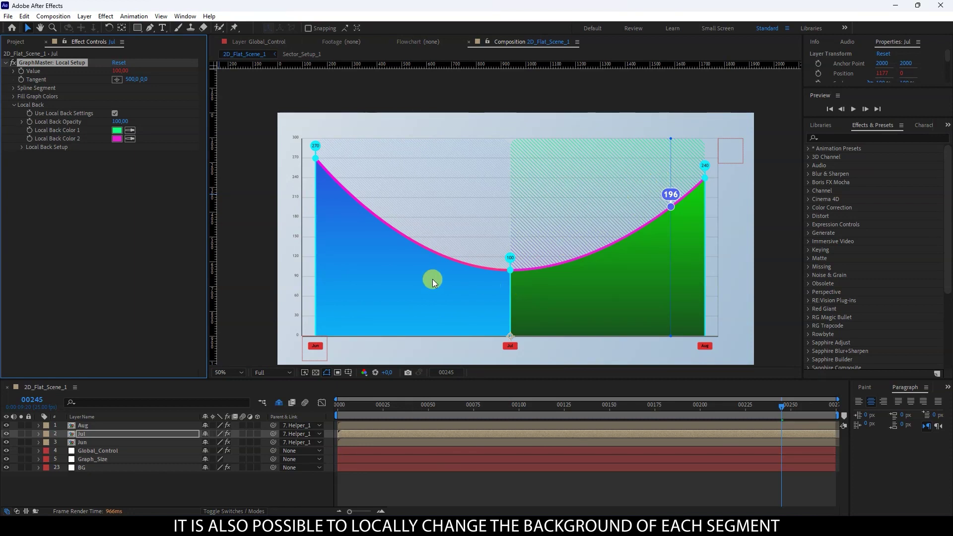
click(14, 105)
In the Global_Control layer's Back Setup, set Back Opacity to 50 and Back Transition to 0
click(106, 450)
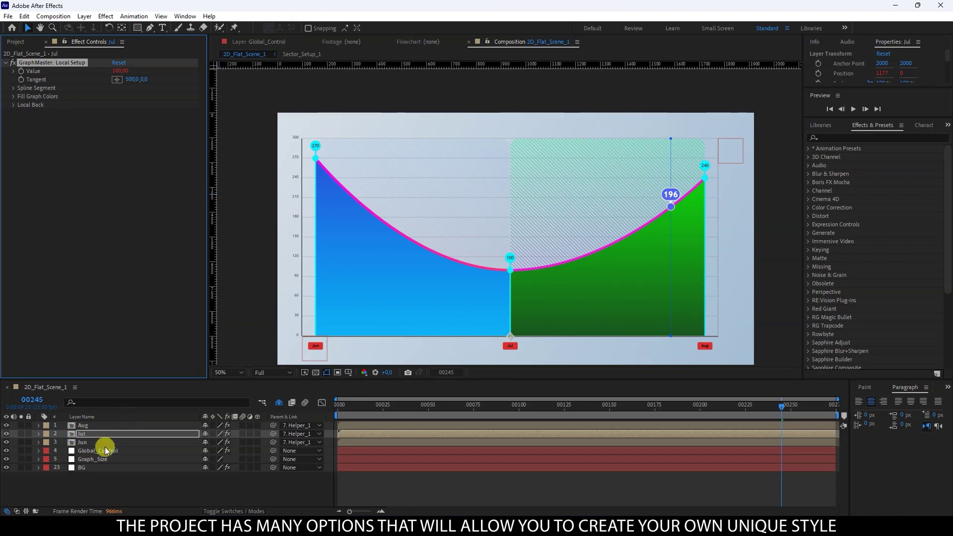
click(13, 139)
click(22, 197)
click(117, 205)
text(50)
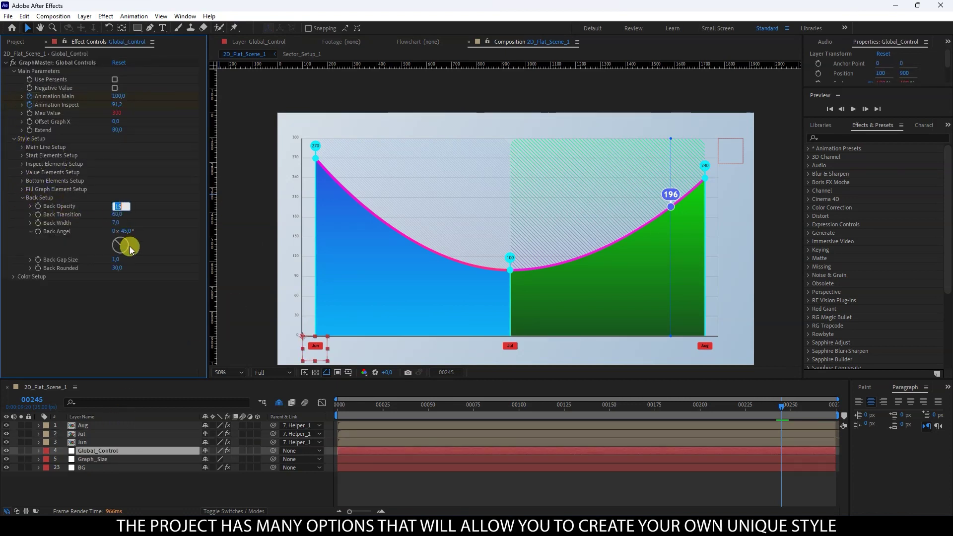
key(Return)
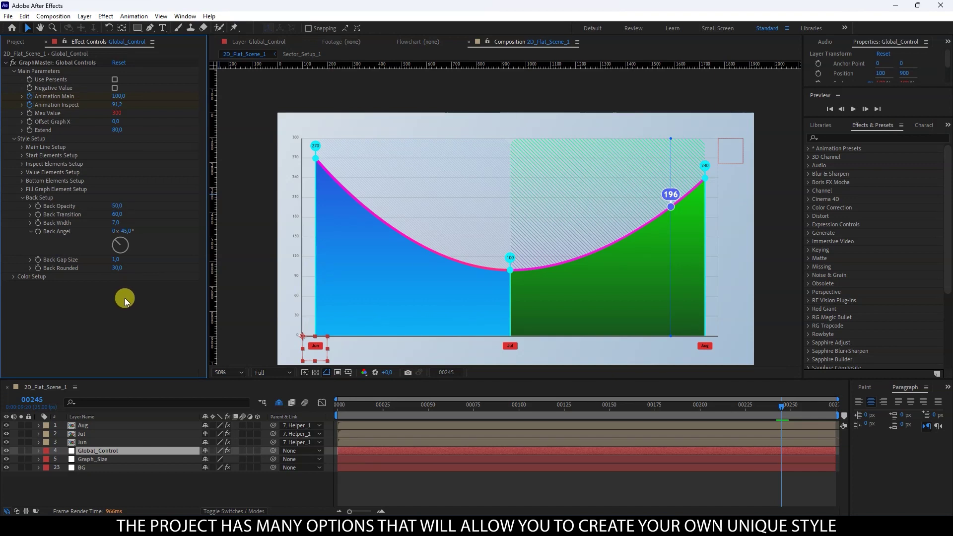
click(116, 214)
text(0)
key(Return)
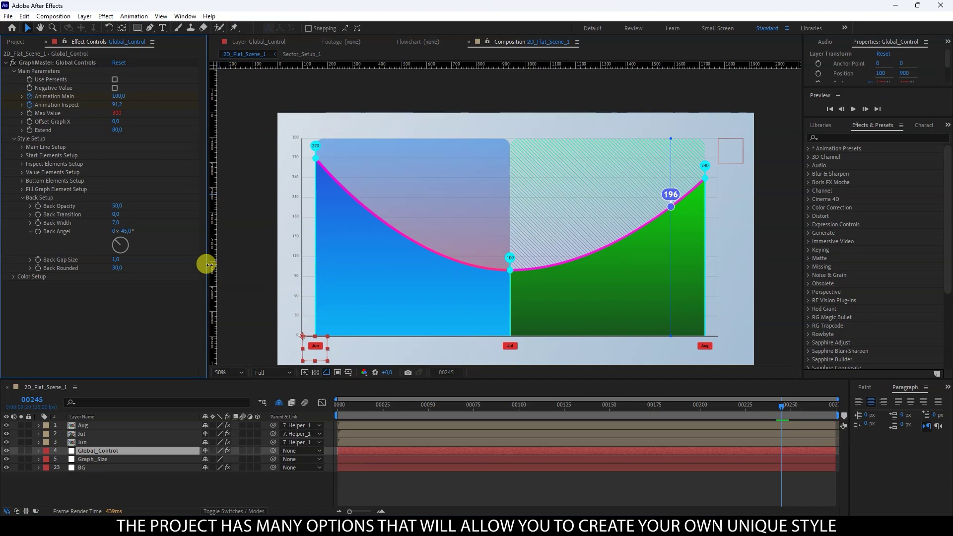
Set the Jul layer's Local Back Transition to 0 to give its segment a solid background
click(85, 434)
click(14, 104)
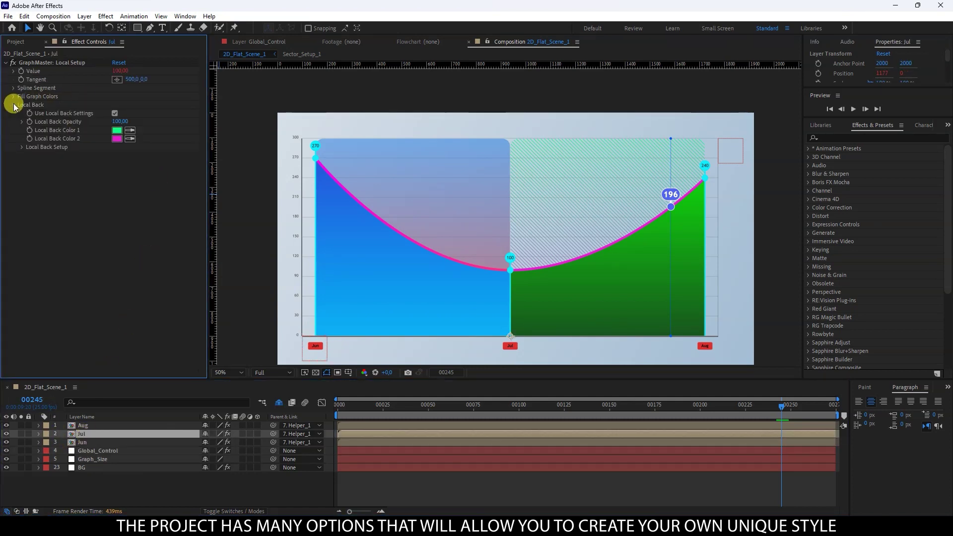
click(21, 147)
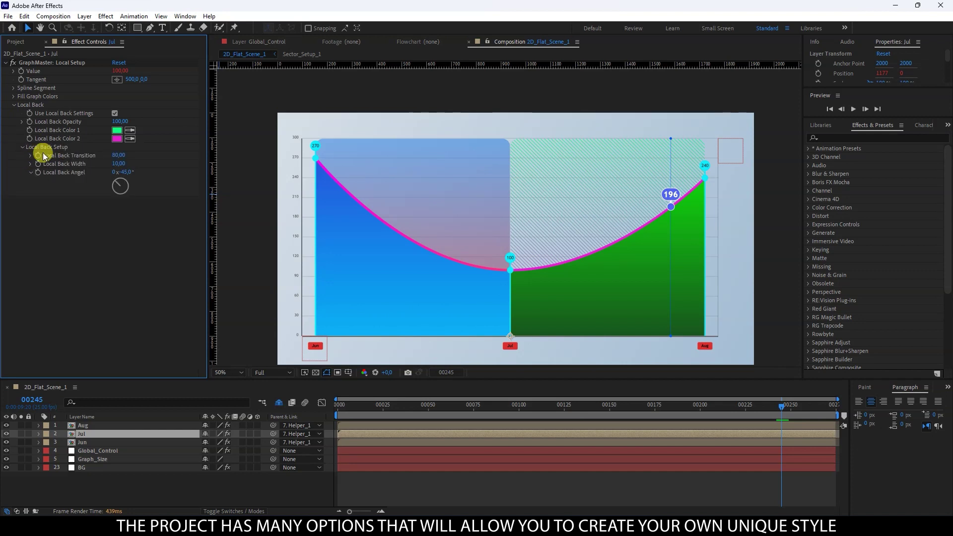
drag(118, 154, 120, 257)
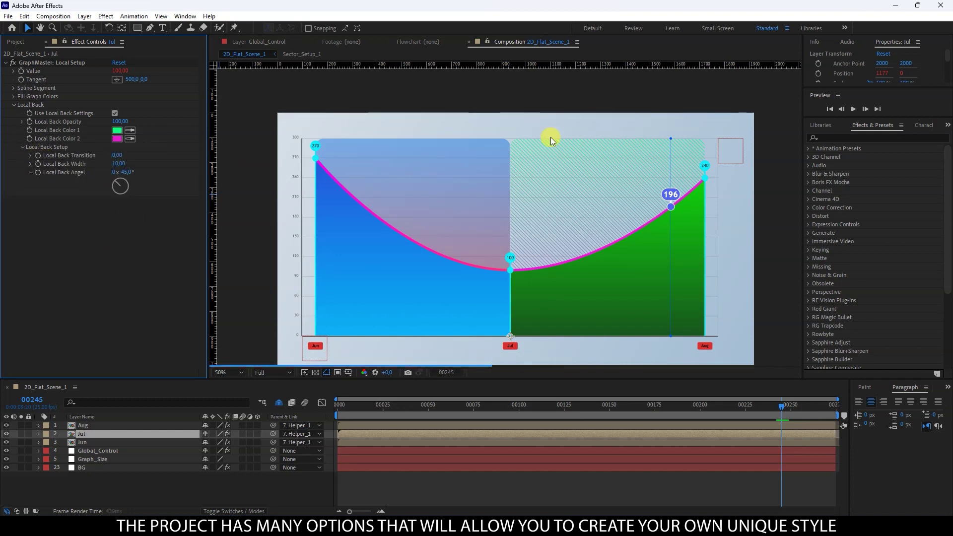
click(330, 450)
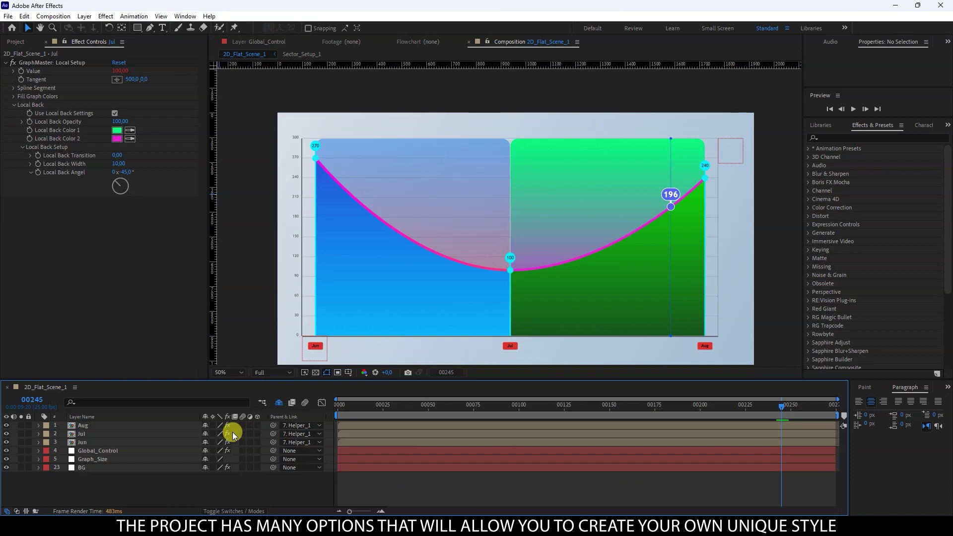
Set the Main Line Width to 20 in the Global_Control layer's style settings
click(119, 453)
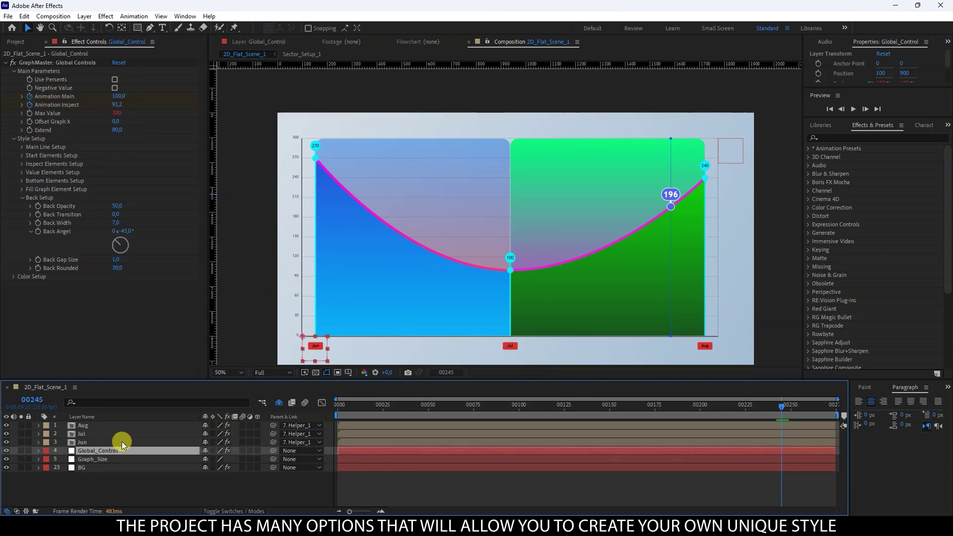
click(23, 199)
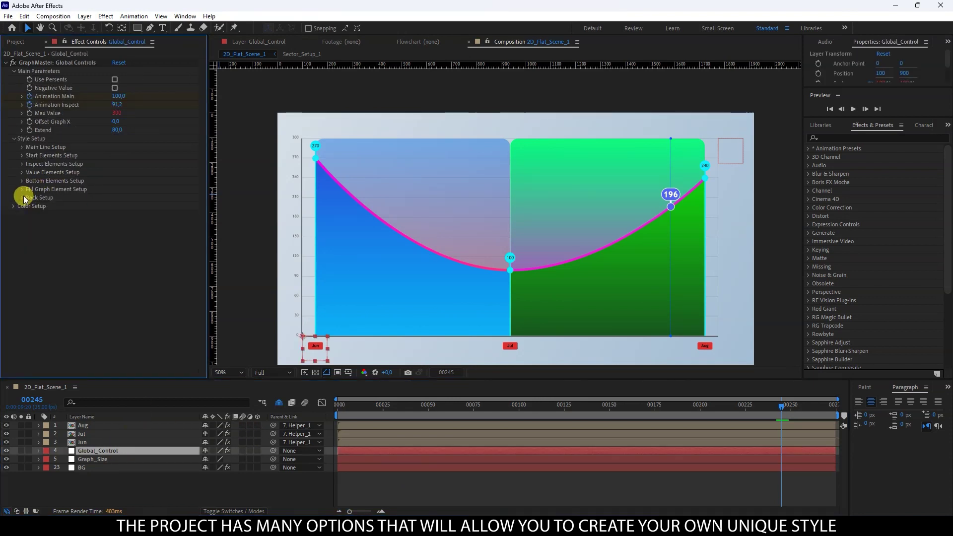
click(22, 148)
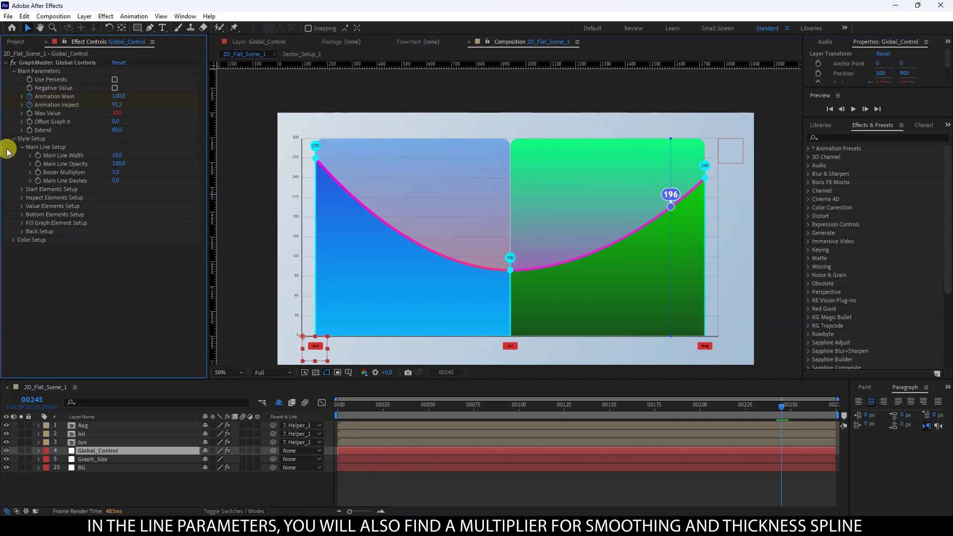
click(117, 156)
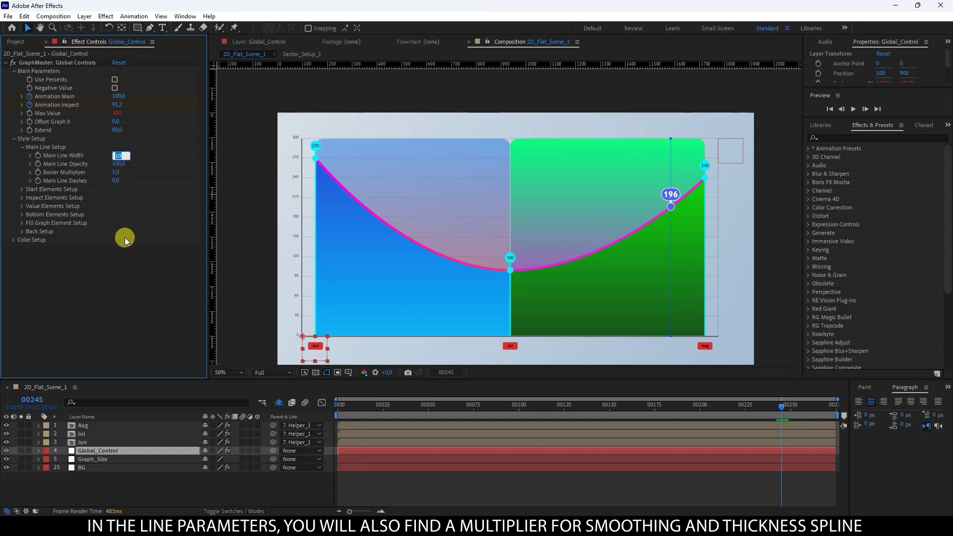
text(20)
key(Return)
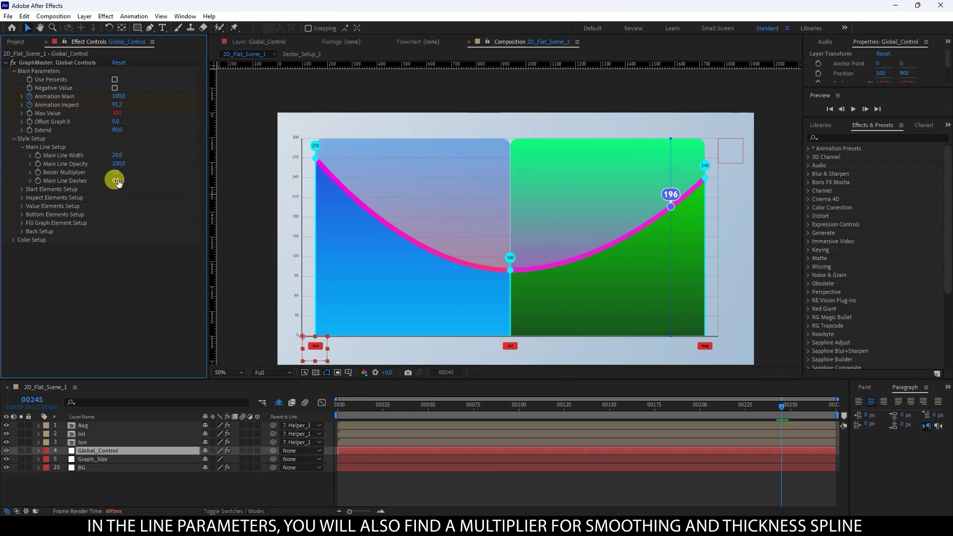
Set the main line's Bezier Multiplyer to 0 to straighten the whole graph line
click(114, 171)
text(0)
key(Return)
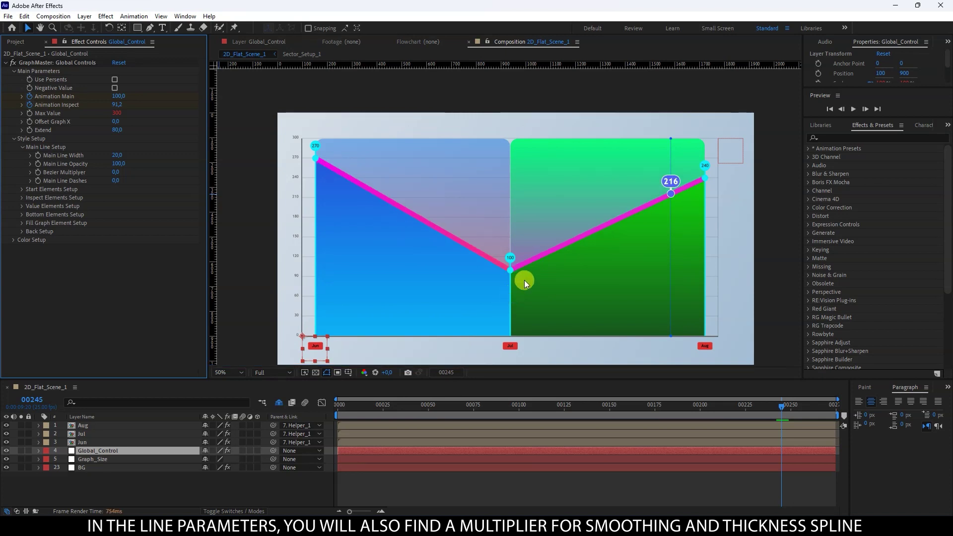
Set the Bezier Multiplyer to 1 to smooth the line and set Main Line Dashes to 10
click(116, 172)
text(1)
key(Return)
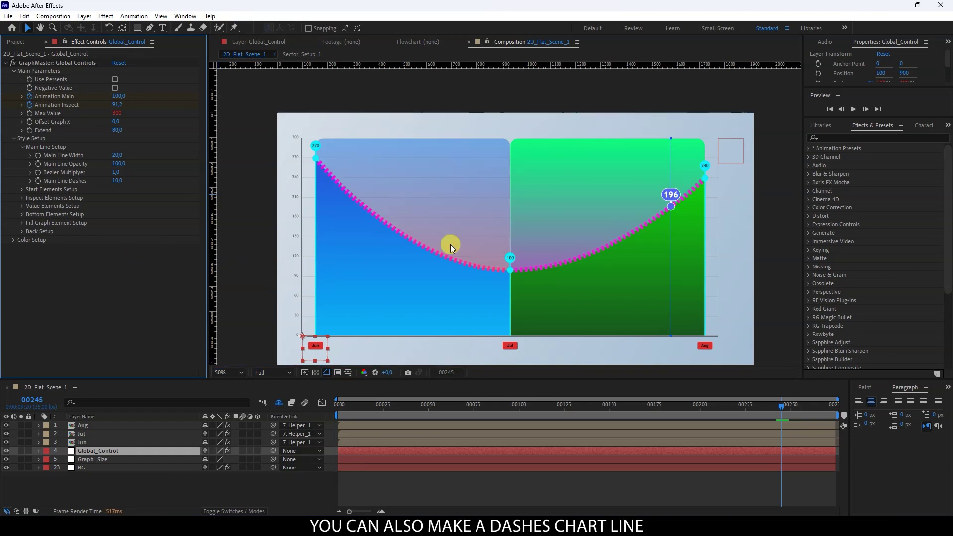
Set the Main Line Width to 5 and expand the Start Elements Setup group with its Start Frame settings collapsed
click(117, 156)
text(5)
key(Return)
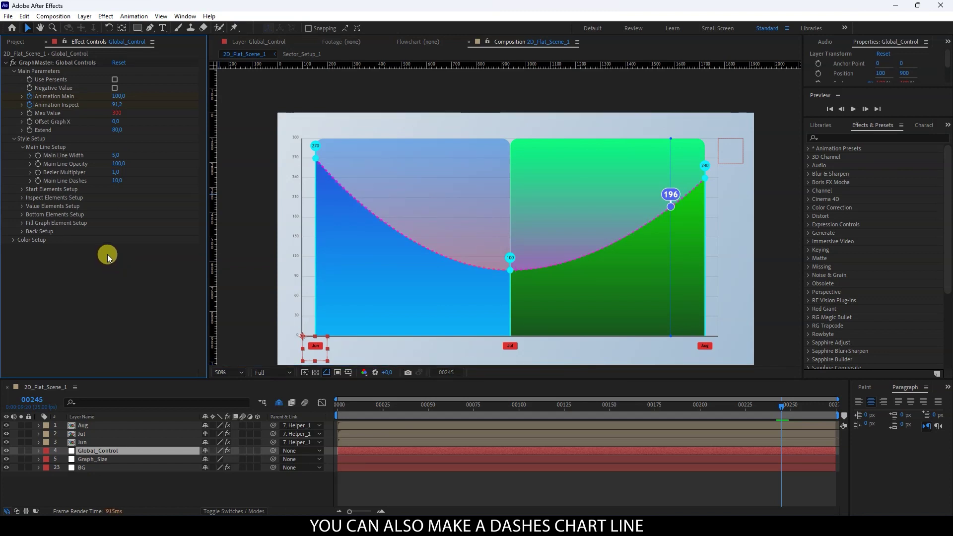
click(23, 190)
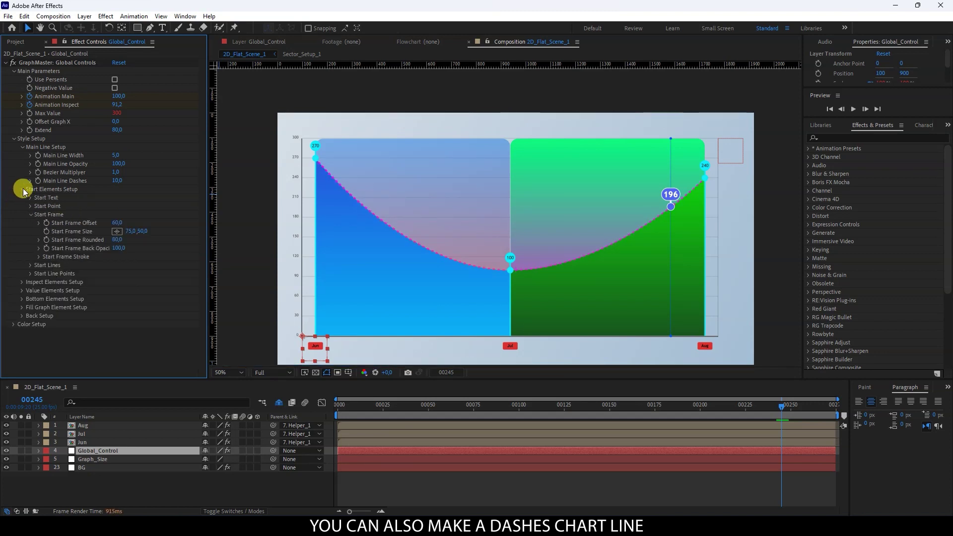
click(31, 215)
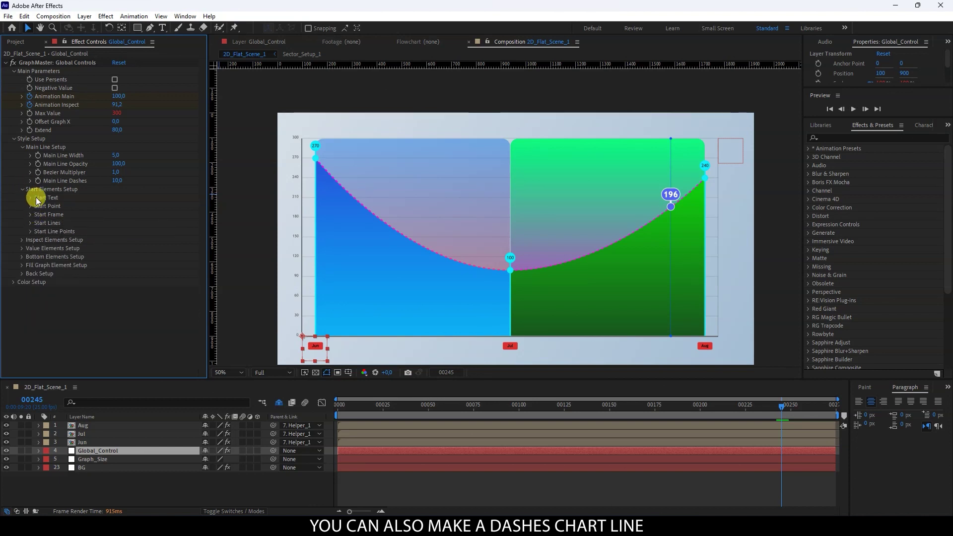
Add two value points by duplicating the Aug layer as Sep and the Sep layer as Oct
click(87, 426)
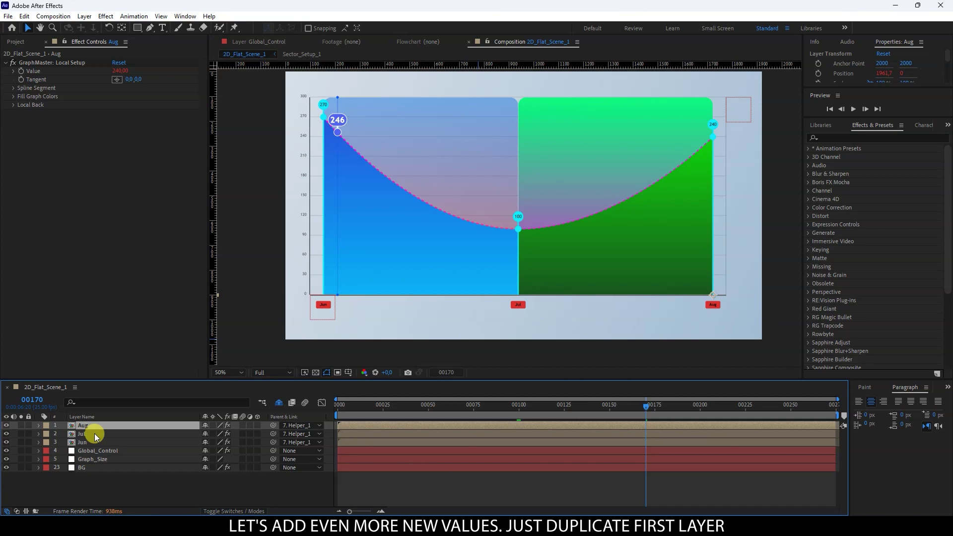
key(ctrl+d)
key(Return)
text(Sep)
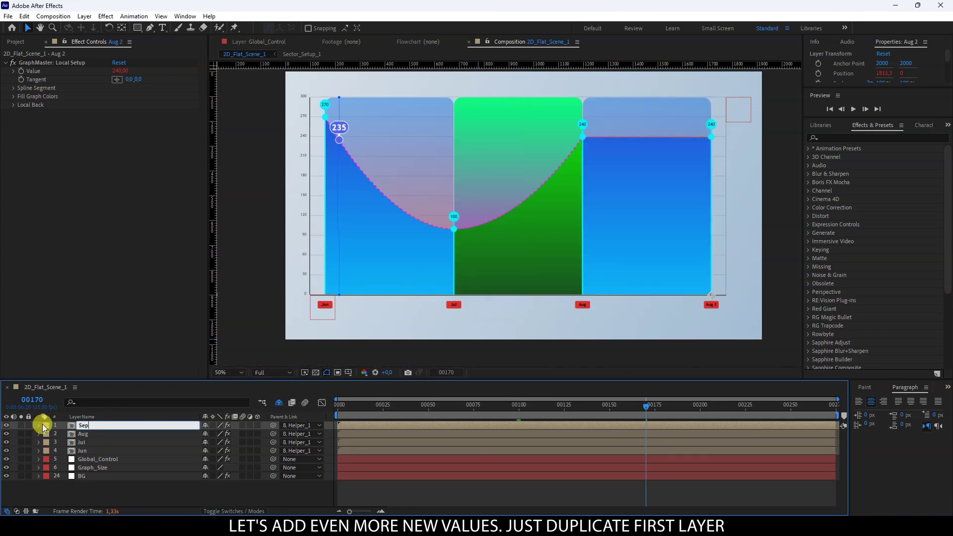
key(Return)
key(ctrl+d)
key(Return)
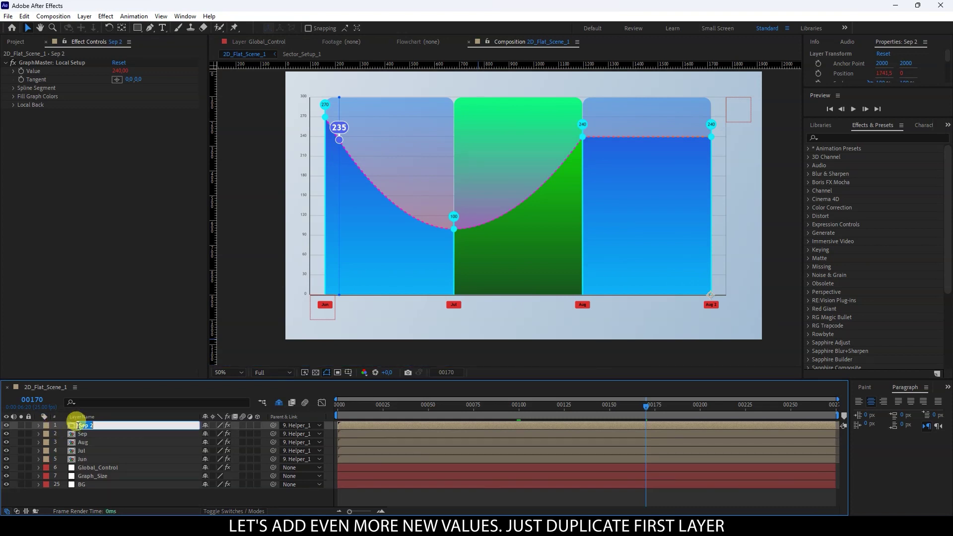
text(Oct)
key(Return)
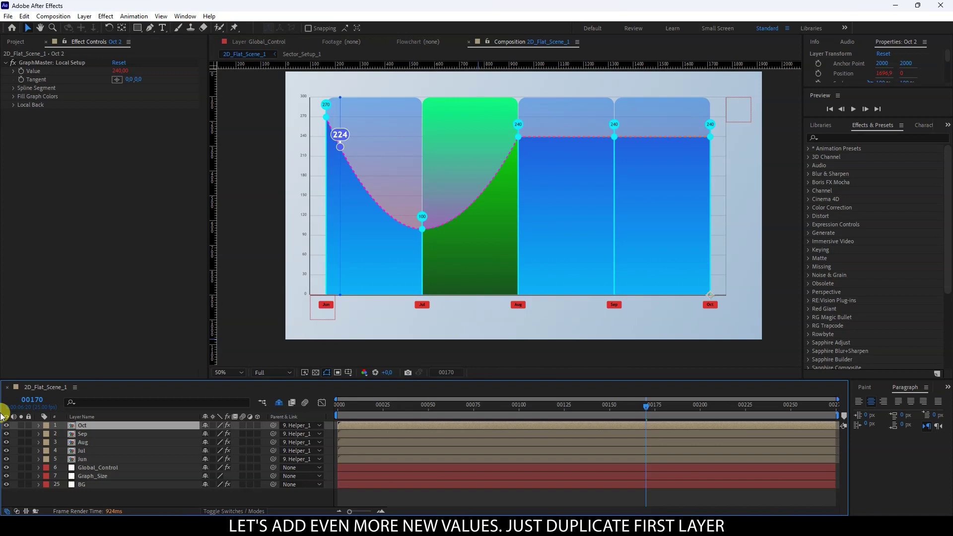
Add two more value points by duplicating the Oct layer as Nov and the Nov layer as Dec
key(ctrl+d)
key(Return)
text(Nov)
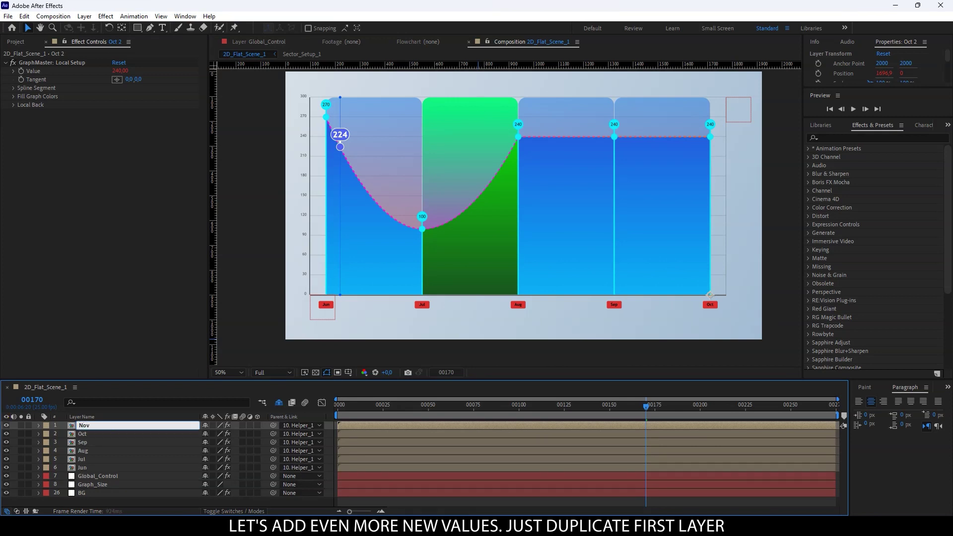
key(Return)
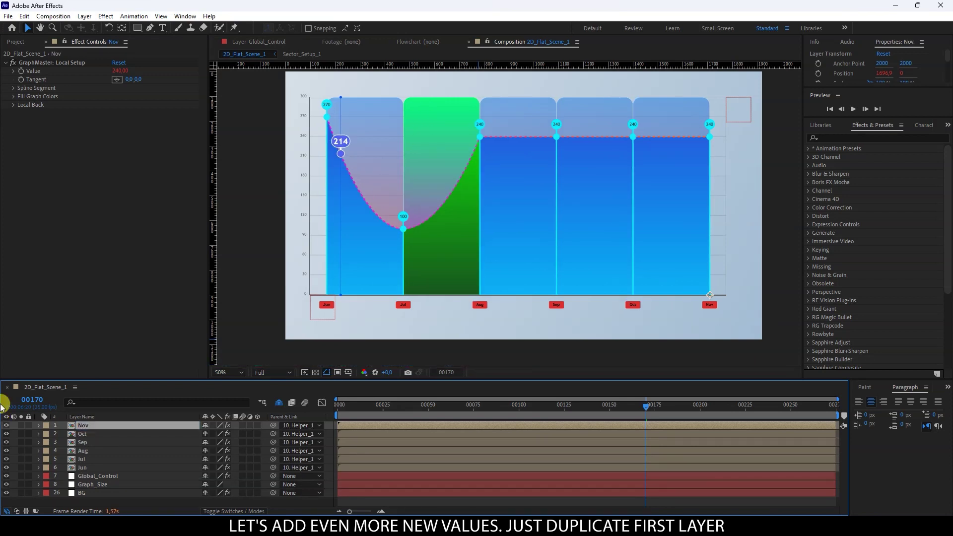
key(ctrl+d)
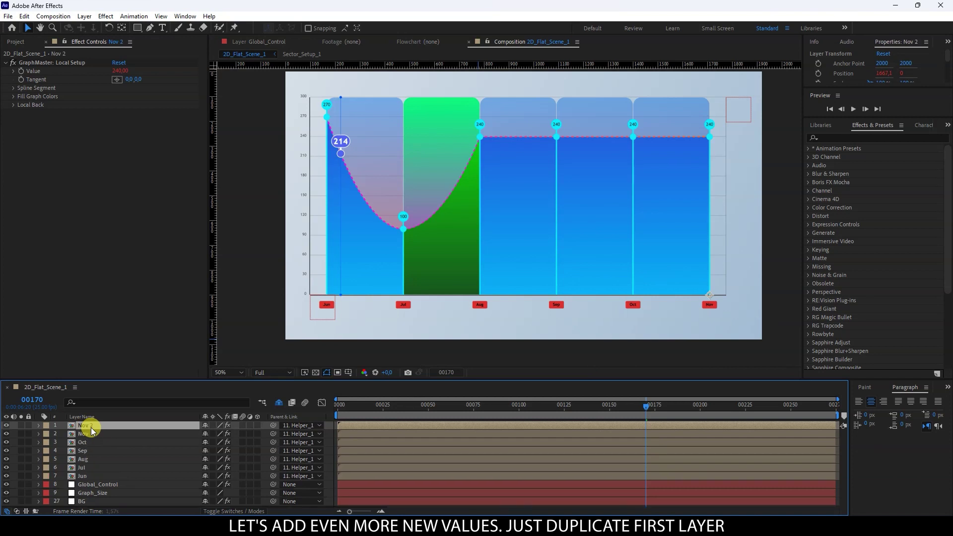
key(Return)
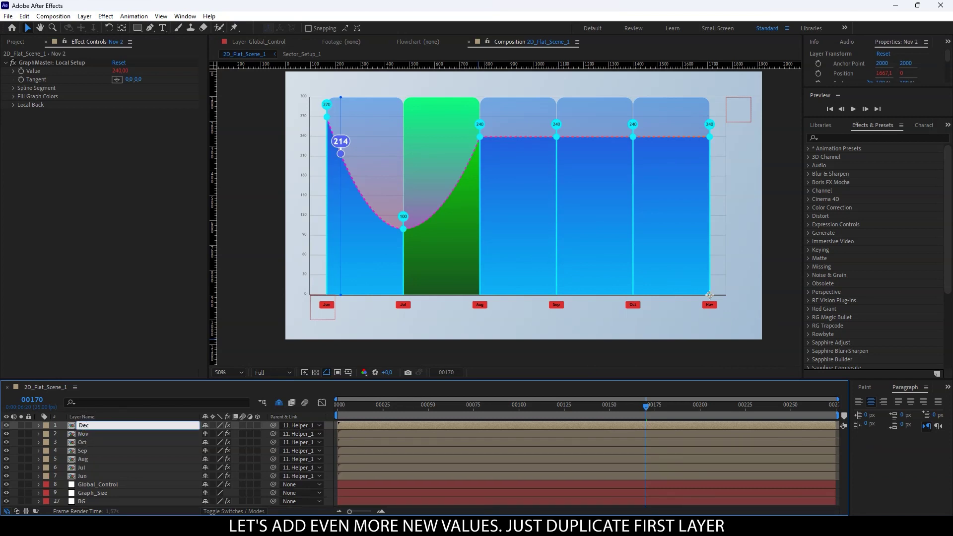
key(Return)
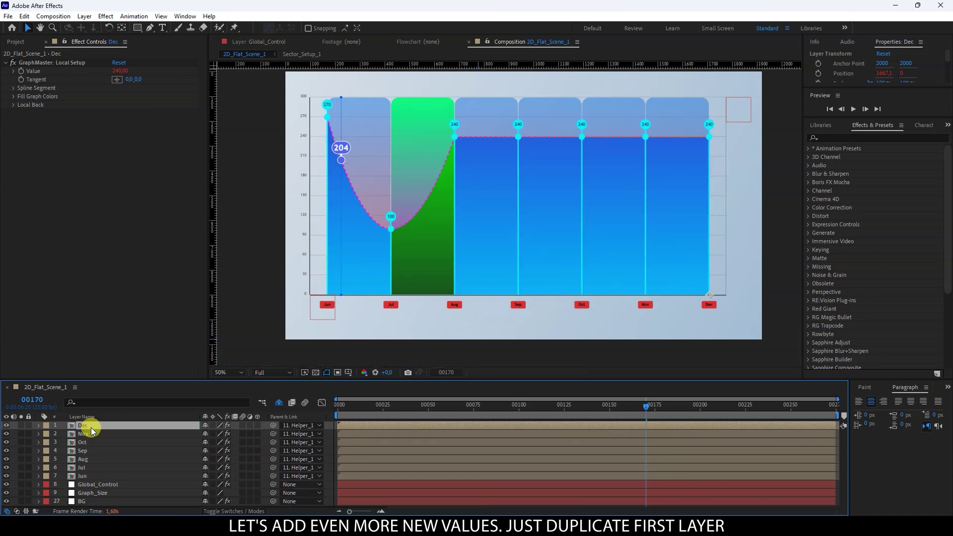
Set the Nov layer's Value to 150 and the Sep layer's Value to 60
click(85, 435)
click(120, 71)
text(1)
key(Return)
click(84, 450)
click(123, 71)
text(60)
key(Return)
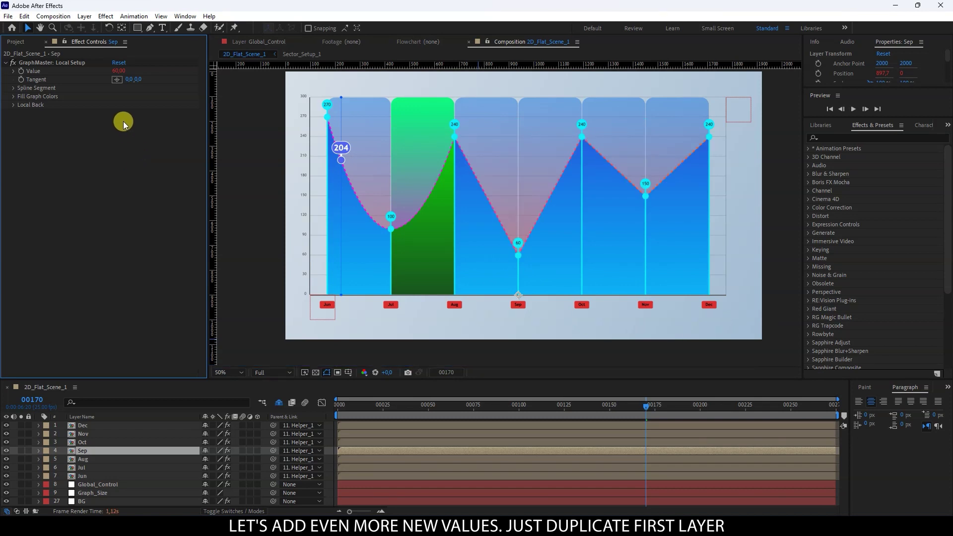
Set the Aug layer's Value to 200
key(ctrl+Down)
click(120, 71)
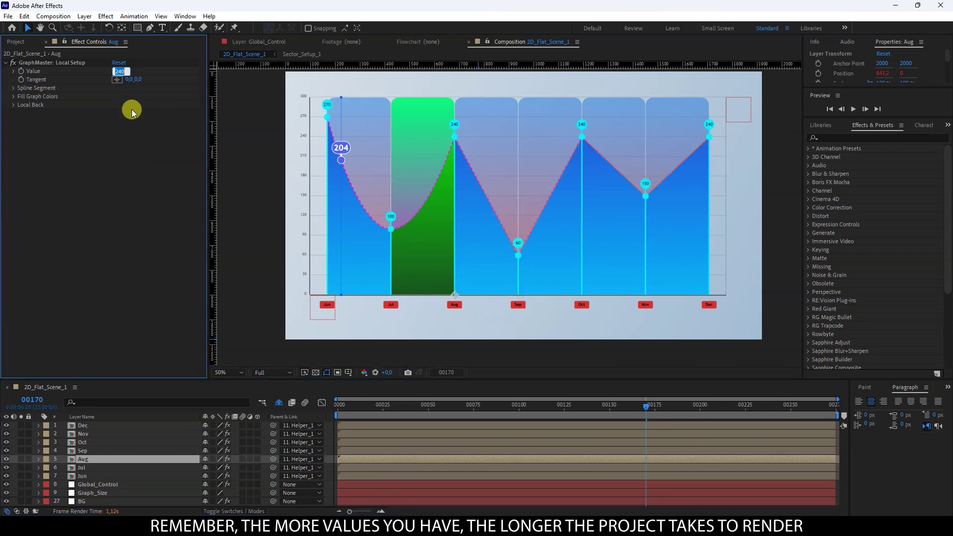
text(200)
key(Return)
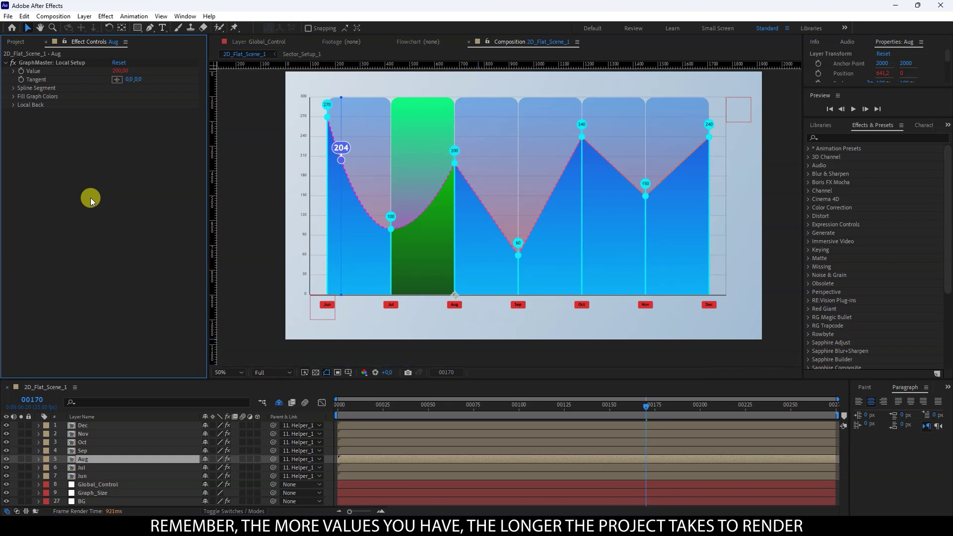
Smooth the line at Aug and Sep by setting the first Tangent value of both layers to 500
click(81, 469)
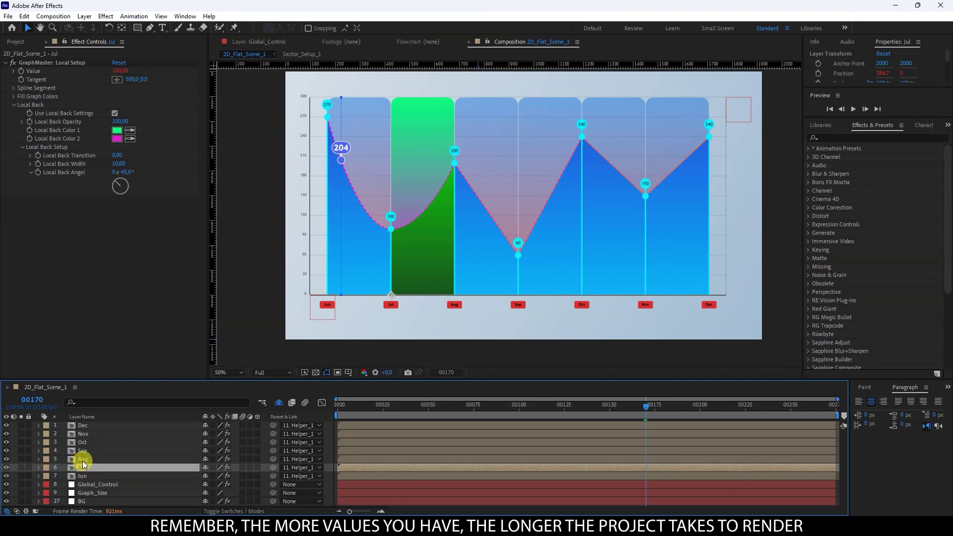
click(82, 459)
click(130, 79)
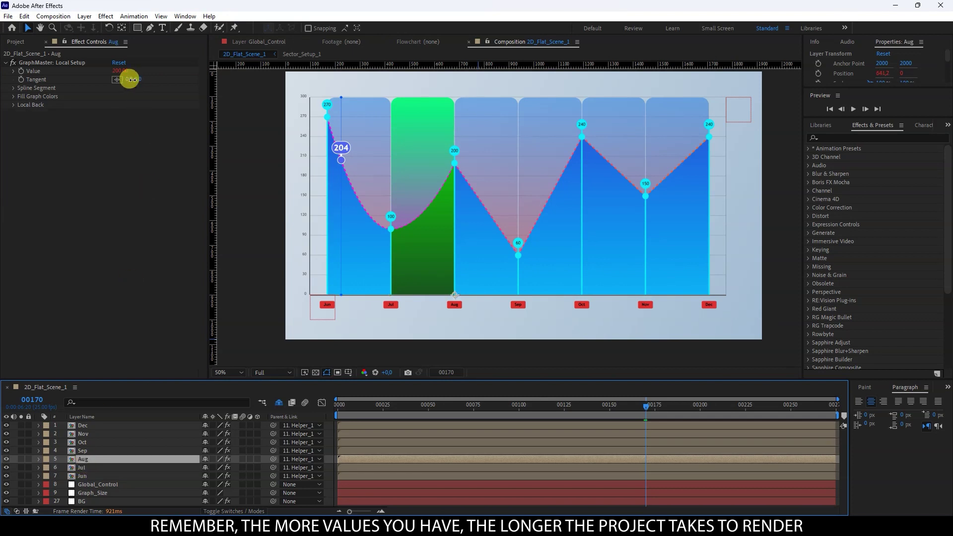
key(Return)
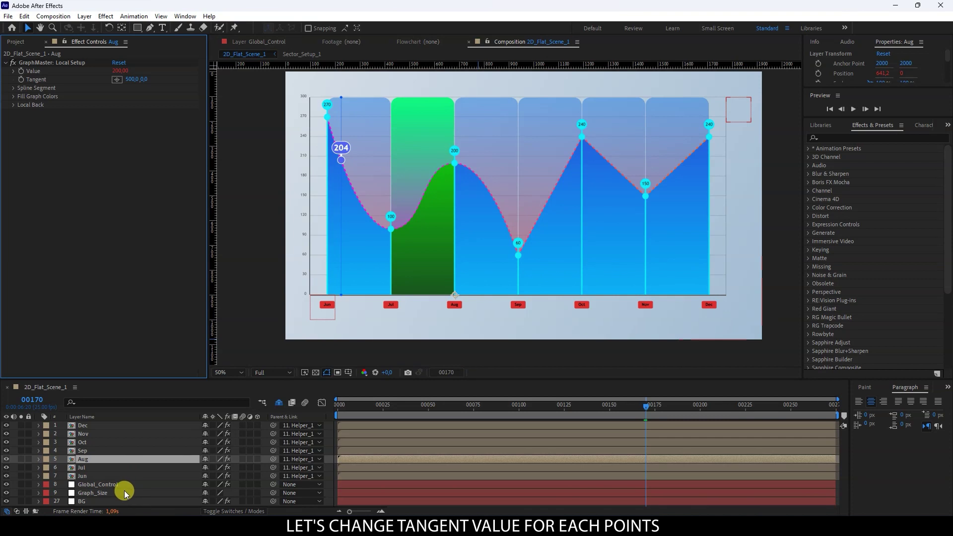
key(ctrl+Up)
click(127, 79)
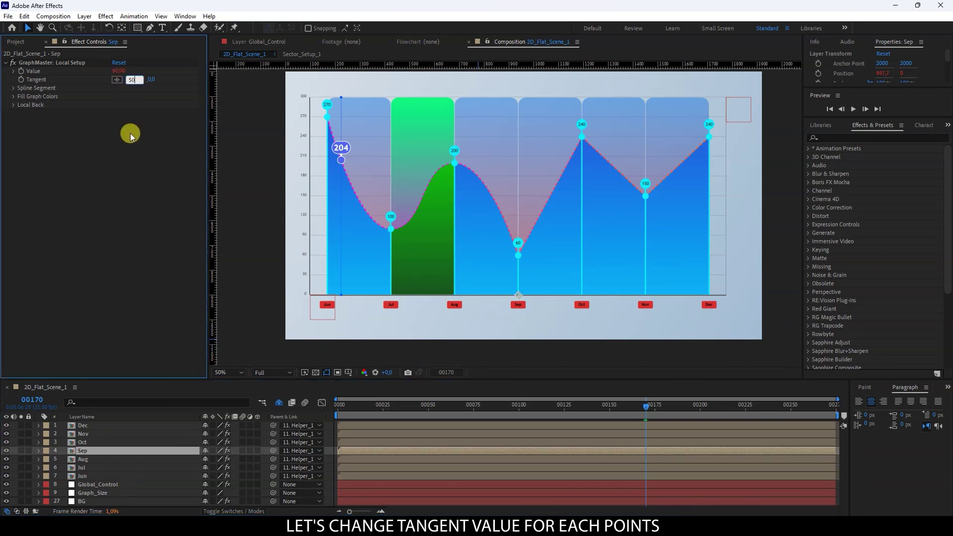
key(Return)
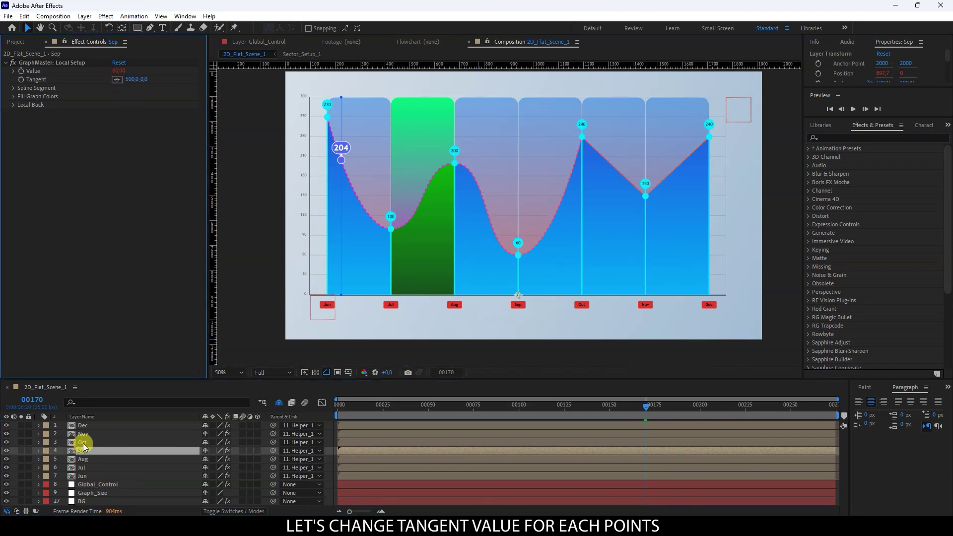
Set the first Tangent value of the Oct and Nov layers to 500
key(ctrl+Up)
click(128, 79)
text(500)
key(Return)
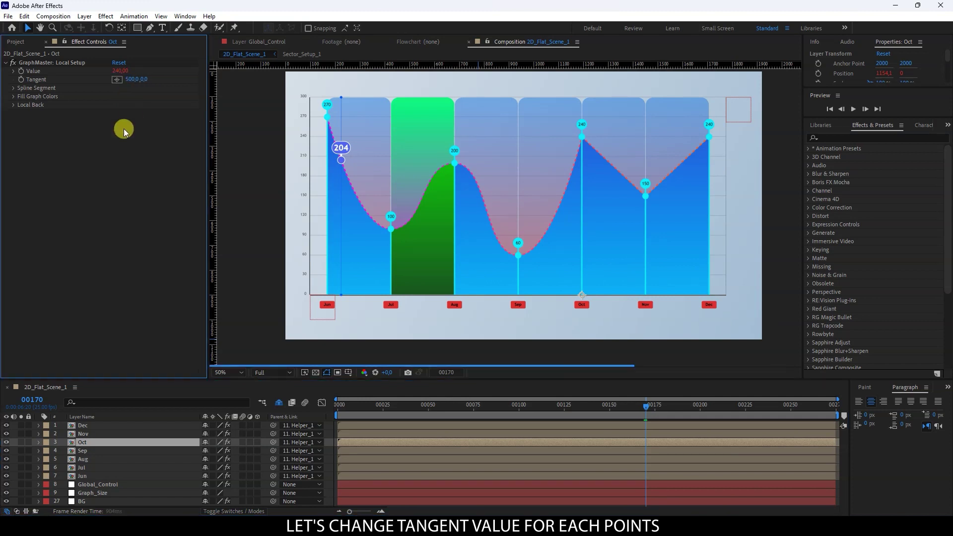
click(86, 434)
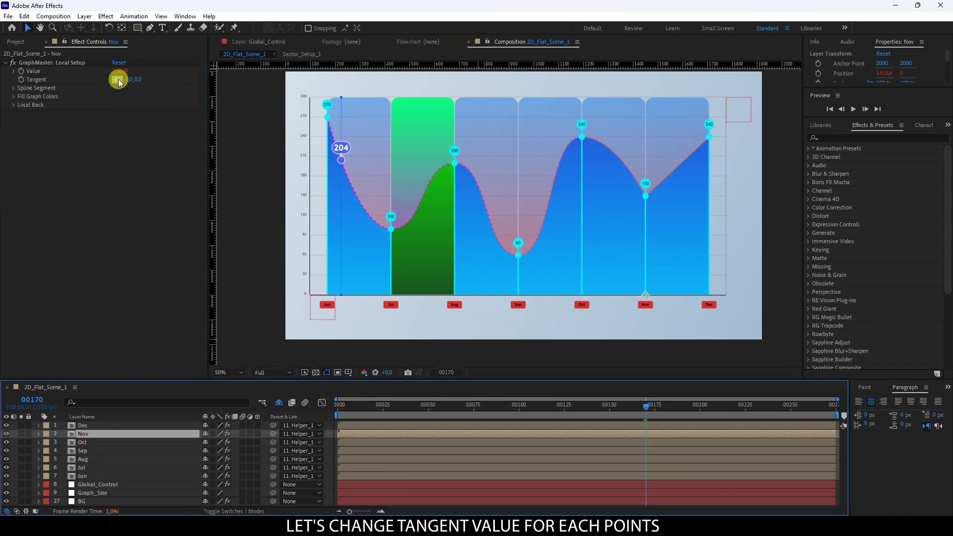
click(129, 80)
text(500)
key(Return)
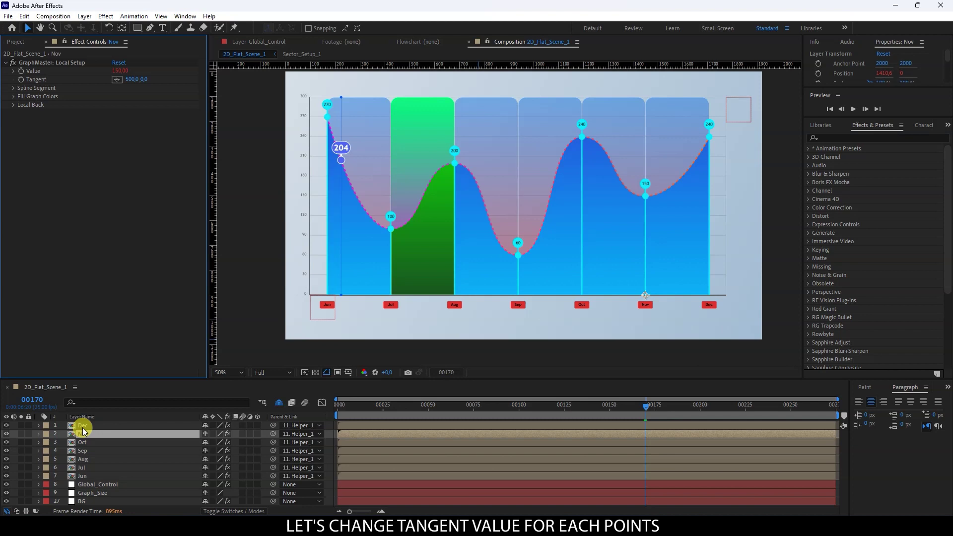
Set the first Tangent value of the Dec and Jun layers to 500 to smooth both ends of the line
click(83, 428)
click(128, 79)
text(500)
key(Return)
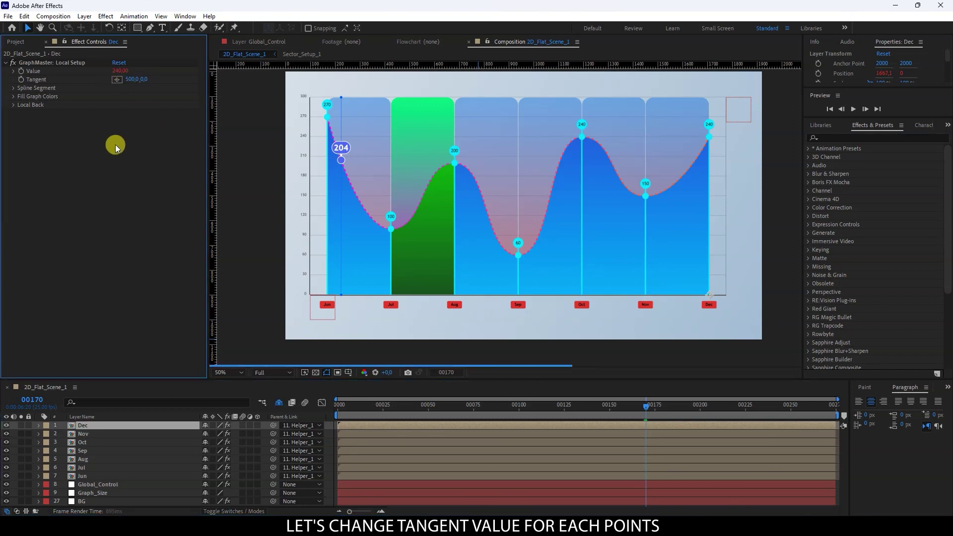
click(87, 476)
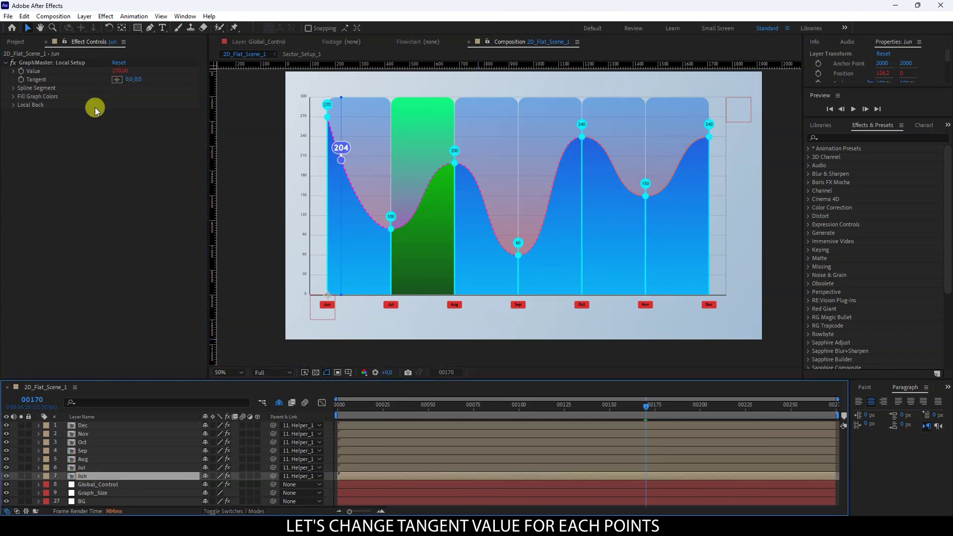
click(128, 79)
text(500)
key(Return)
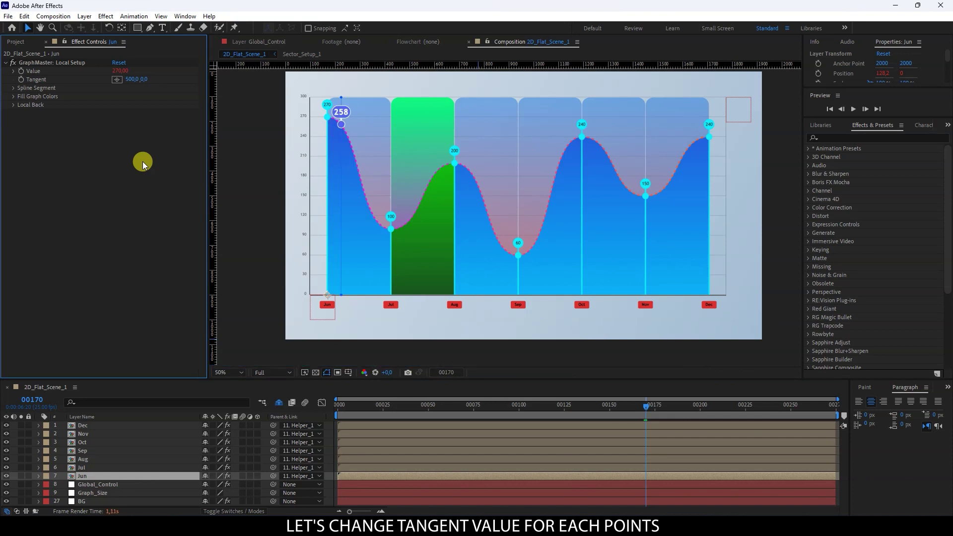
Resize the chart by moving the Global_Control null up to about 94, 562 and the Graph_Size null to about 1310, 100
click(103, 488)
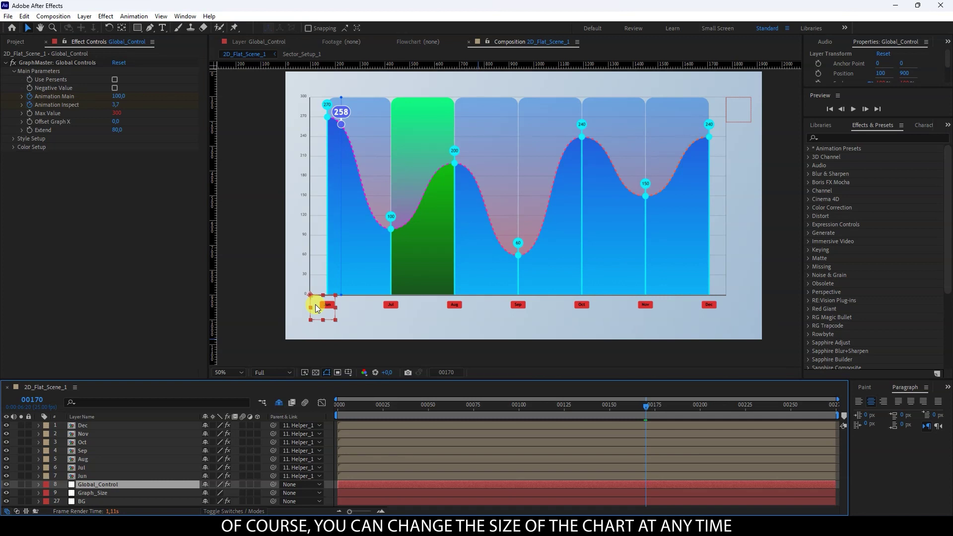
drag(315, 305, 314, 224)
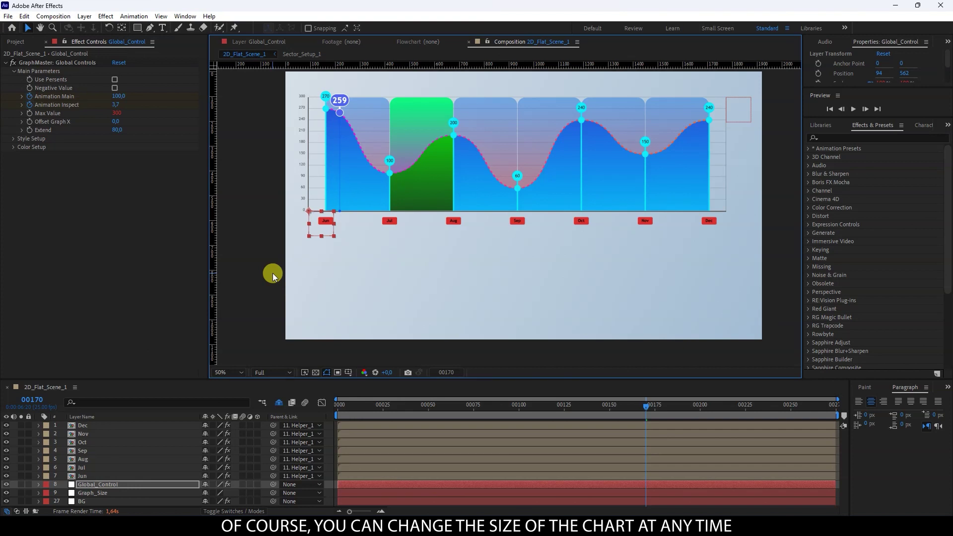
click(83, 493)
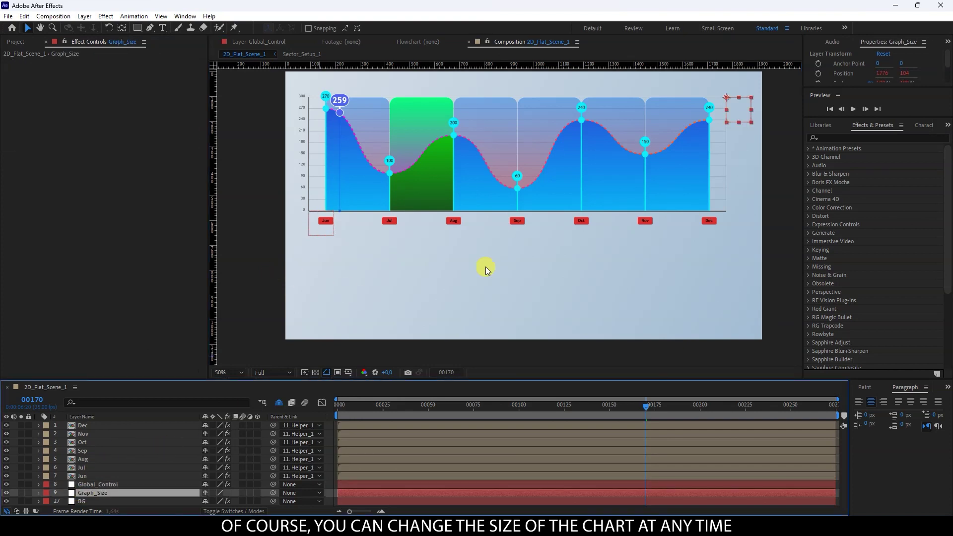
drag(739, 114, 625, 113)
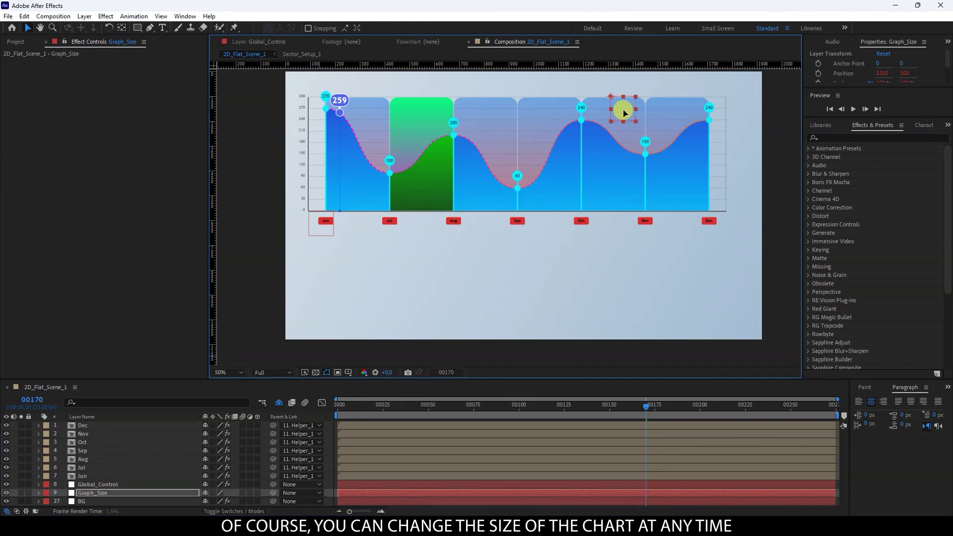